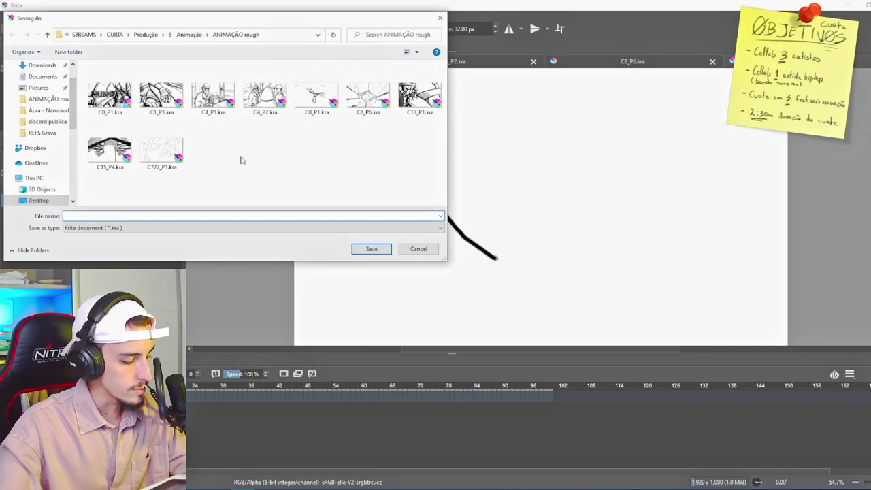
# Step: Save the Krita document as C15_P2 in the ANIMAÇÃO rough folder
pyautogui.write('C15')
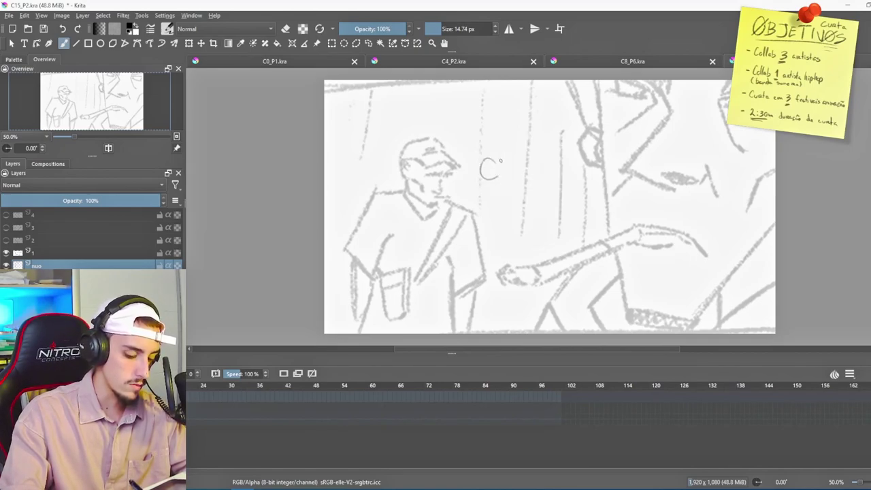
# Step: Sketch the small capped figure, the cigarette and the lips over the grey storyboard drawing
pyautogui.moveTo(504, 178)
pyautogui.mouseDown()
pyautogui.moveTo(481, 239)
pyautogui.moveTo(458, 216)
pyautogui.mouseUp()
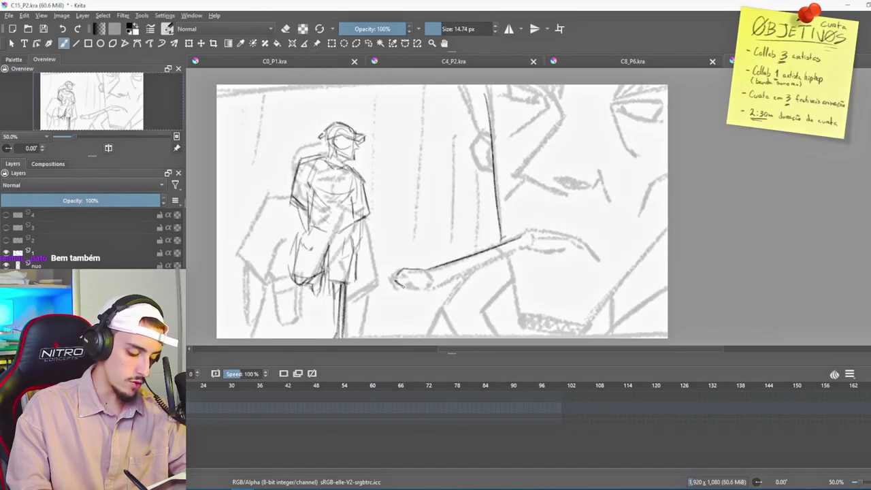
pyautogui.moveTo(429, 287)
pyautogui.mouseDown()
pyautogui.moveTo(534, 241)
pyautogui.moveTo(523, 245)
pyautogui.mouseUp()
pyautogui.hotkey('ctrl', 'z')
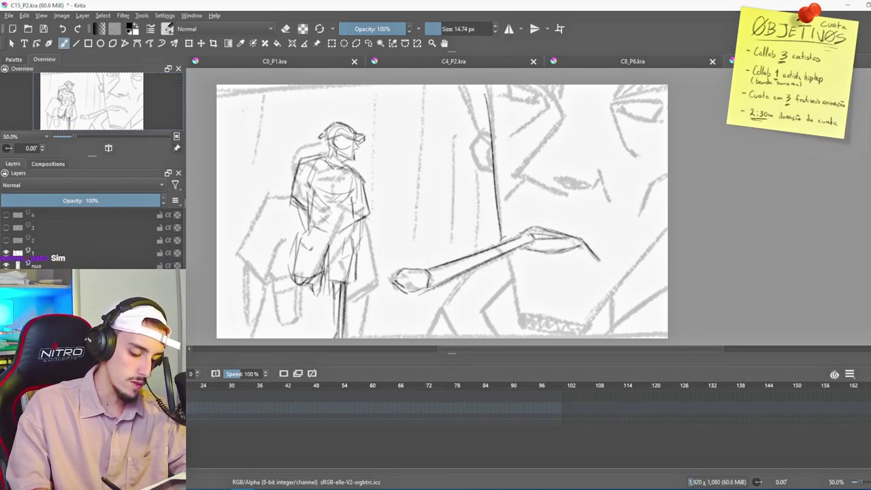
pyautogui.moveTo(625, 132); pyautogui.dragTo(571, 142)
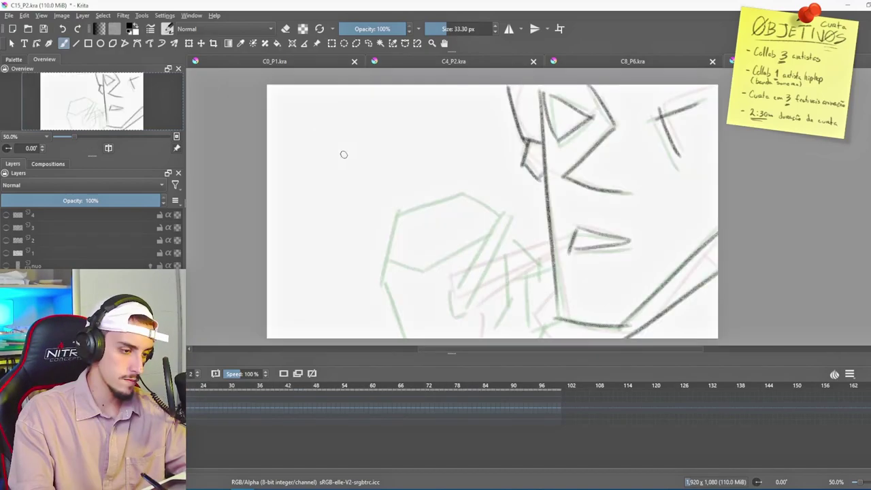
# Step: Sketch the raised hand beside the large face on frame 2, roughing in the wrist, fingers and darker outlines
pyautogui.moveTo(348, 150); pyautogui.dragTo(324, 182)
pyautogui.moveTo(318, 193)
pyautogui.mouseDown()
pyautogui.moveTo(349, 277)
pyautogui.moveTo(404, 213)
pyautogui.mouseUp()
pyautogui.hotkey('ctrl', 'z')
pyautogui.hotkey('ctrl', 'z')
pyautogui.hotkey('ctrl', 'z')
pyautogui.moveTo(375, 280); pyautogui.dragTo(418, 206)
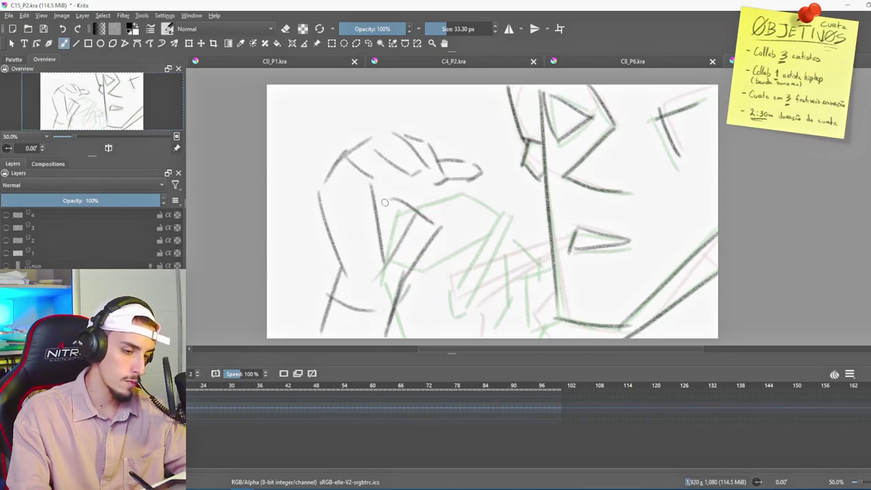
pyautogui.hotkey('ctrl', 'z')
pyautogui.moveTo(379, 207)
pyautogui.mouseDown()
pyautogui.moveTo(425, 175)
pyautogui.moveTo(439, 179)
pyautogui.mouseUp()
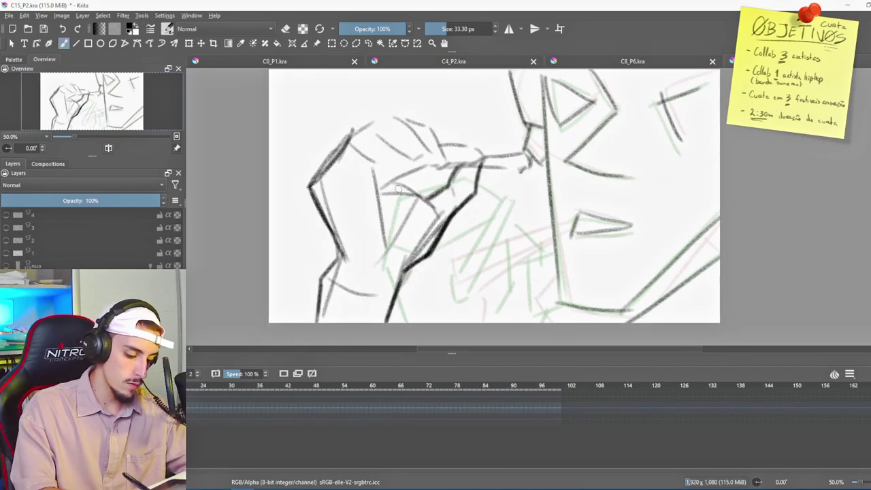
pyautogui.moveTo(388, 191); pyautogui.dragTo(421, 197)
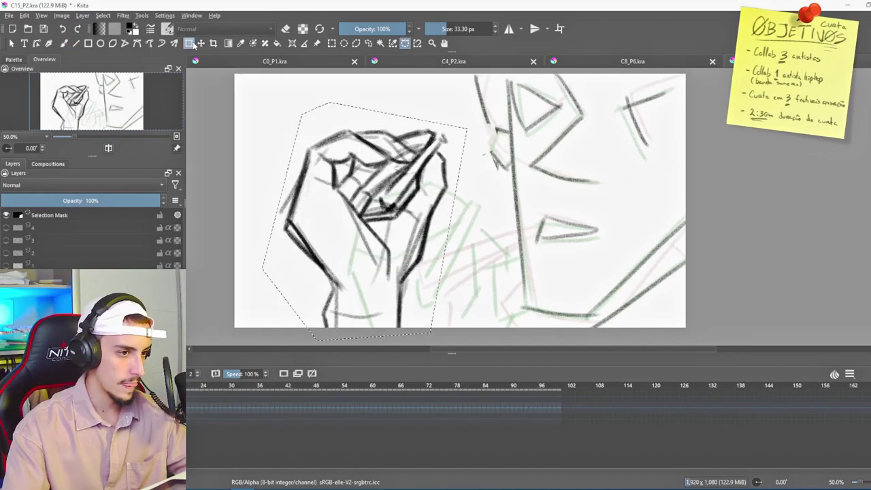
# Step: Reposition the selected hand drawing toward the face's mouth and compare it with the adjacent frames
pyautogui.moveTo(504, 129); pyautogui.dragTo(521, 142)
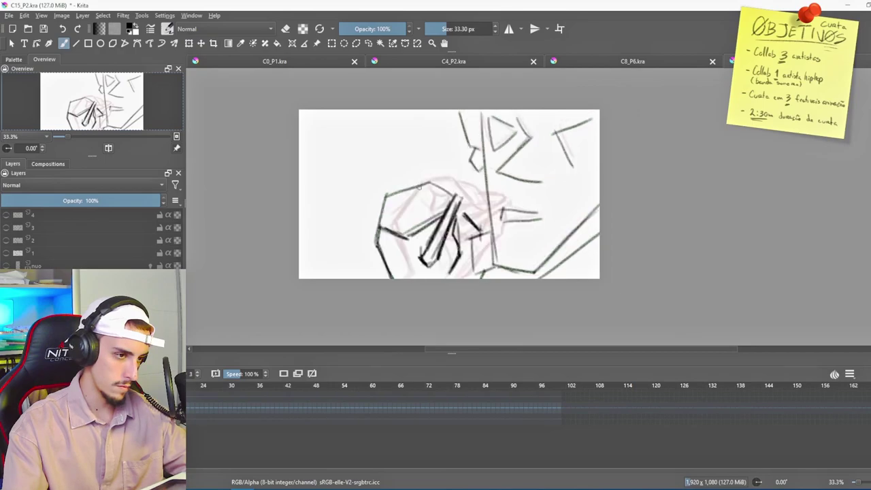
pyautogui.press('Left')
pyautogui.press('Right')
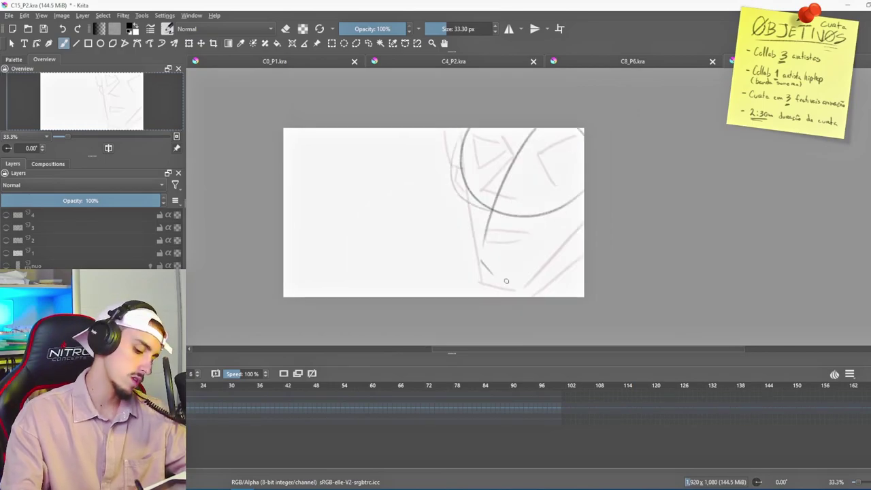
# Step: Rough in the large face on frame 6, drawing the eye, nose, mouth and jaw over the onion skin
pyautogui.press('+')
pyautogui.moveTo(467, 181); pyautogui.dragTo(507, 205)
pyautogui.moveTo(468, 181); pyautogui.dragTo(512, 207)
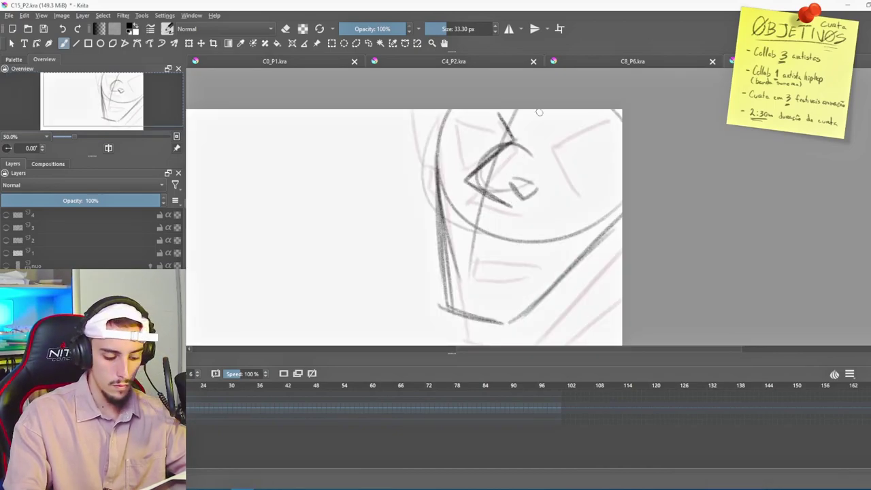
pyautogui.moveTo(463, 235); pyautogui.dragTo(518, 258)
pyautogui.moveTo(442, 112); pyautogui.dragTo(450, 211)
pyautogui.moveTo(354, 133)
pyautogui.mouseDown()
pyautogui.moveTo(439, 208)
pyautogui.moveTo(449, 229)
pyautogui.mouseUp()
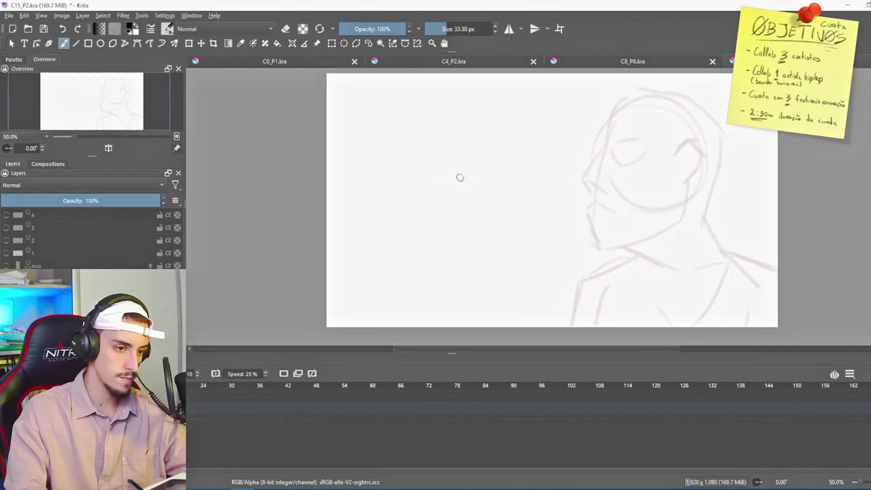
# Step: Sketch a smaller upward-looking head in profile with neck, back and shoulders on frame 10
pyautogui.moveTo(479, 160)
pyautogui.mouseDown()
pyautogui.moveTo(465, 224)
pyautogui.moveTo(459, 154)
pyautogui.moveTo(457, 224)
pyautogui.moveTo(487, 186)
pyautogui.mouseUp()
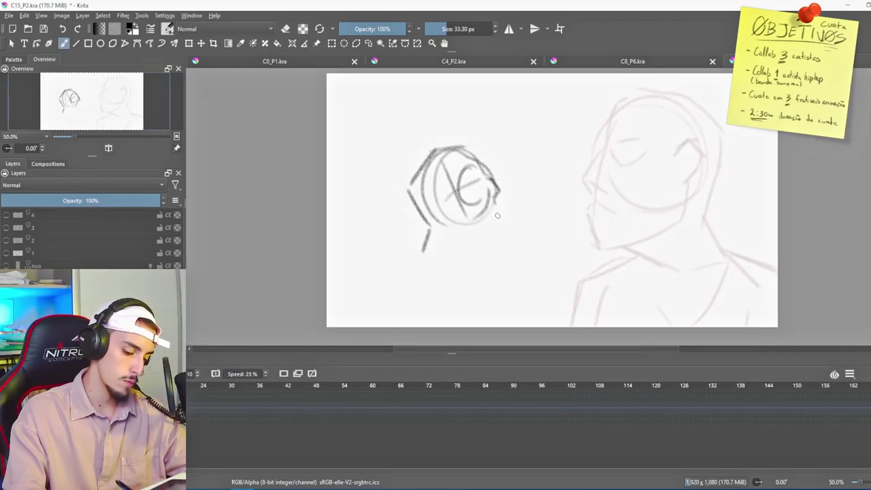
pyautogui.moveTo(494, 197); pyautogui.dragTo(500, 224)
pyautogui.hotkey('ctrl', 'z')
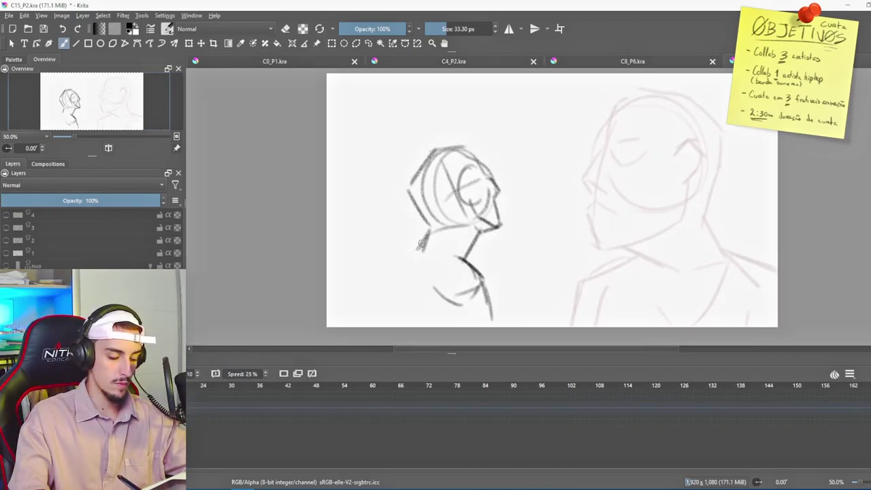
pyautogui.moveTo(425, 243); pyautogui.dragTo(406, 259)
pyautogui.moveTo(402, 263); pyautogui.dragTo(378, 320)
pyautogui.hotkey('ctrl', 'z')
pyautogui.moveTo(401, 263); pyautogui.dragTo(383, 326)
# Step: Mirror the small head-and-shoulders sketch horizontally and move it across toward the large head's position
pyautogui.hotkey('ctrl', 't')
pyautogui.press('-')
pyautogui.rightClick(481, 227)
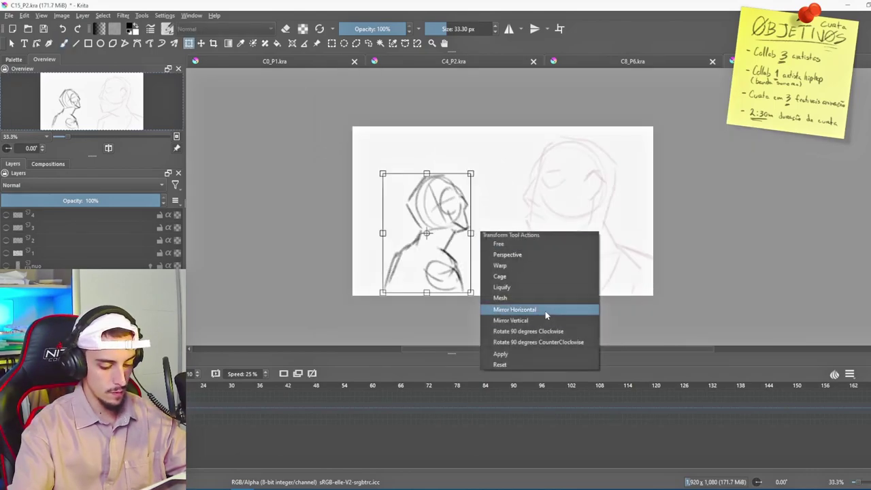
pyautogui.click(526, 309)
pyautogui.moveTo(437, 215); pyautogui.dragTo(583, 216)
# Step: Rough in the next head pose on frame 11, with the head circle, shoulder and body lines
pyautogui.moveTo(465, 185)
pyautogui.mouseDown()
pyautogui.moveTo(465, 171)
pyautogui.moveTo(501, 156)
pyautogui.moveTo(513, 184)
pyautogui.moveTo(500, 223)
pyautogui.mouseUp()
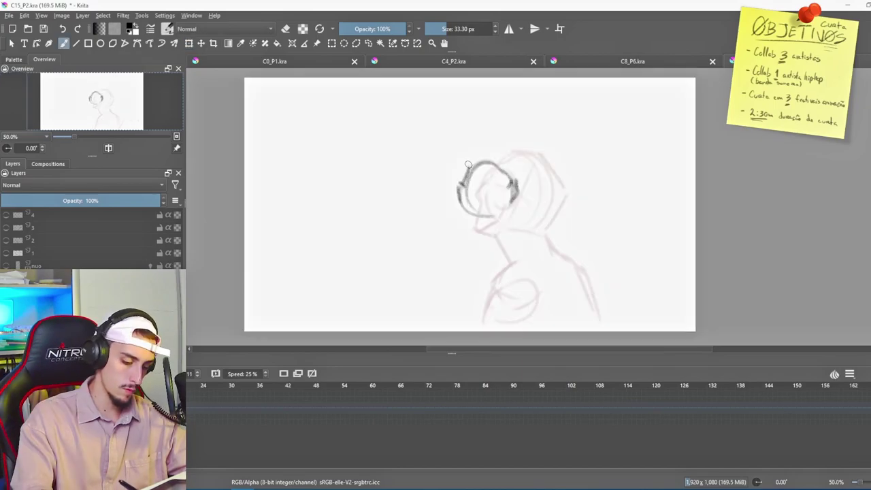
pyautogui.moveTo(534, 258); pyautogui.dragTo(507, 289)
pyautogui.moveTo(476, 228)
pyautogui.mouseDown()
pyautogui.moveTo(418, 250)
pyautogui.moveTo(420, 276)
pyautogui.moveTo(409, 285)
pyautogui.mouseUp()
pyautogui.hotkey('ctrl', 'z')
pyautogui.moveTo(417, 254); pyautogui.dragTo(410, 286)
pyautogui.moveTo(410, 287); pyautogui.dragTo(423, 301)
pyautogui.moveTo(440, 312)
pyautogui.mouseDown()
pyautogui.moveTo(446, 322)
pyautogui.moveTo(410, 289)
pyautogui.mouseUp()
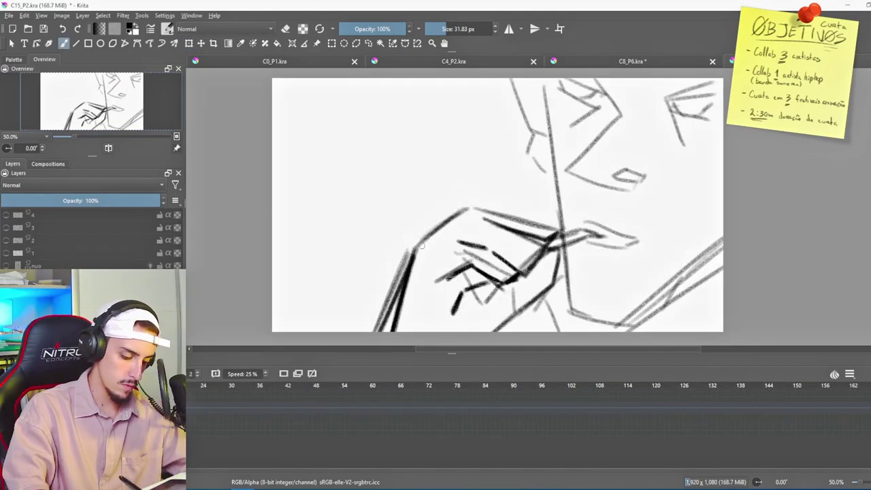
# Step: Darken the hand's outline on frame 2 and ink the fist, fingers and cigarette on frame 3
pyautogui.moveTo(450, 216); pyautogui.dragTo(470, 209)
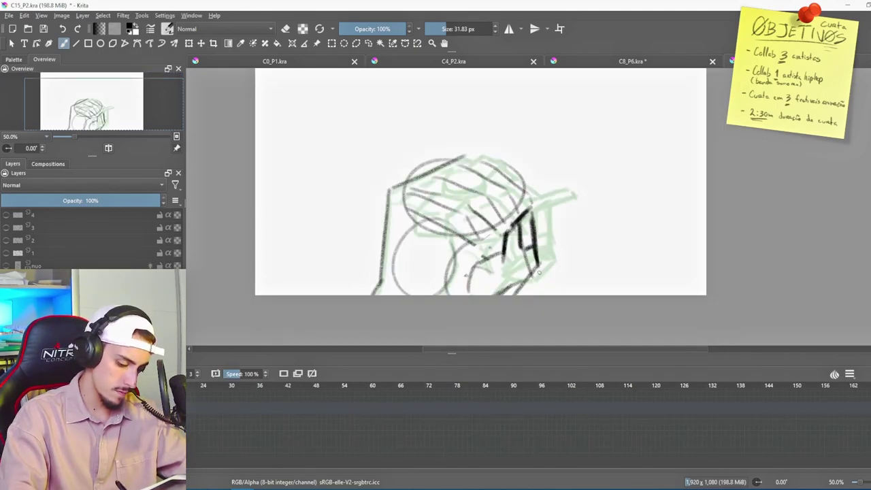
pyautogui.moveTo(538, 271); pyautogui.dragTo(503, 294)
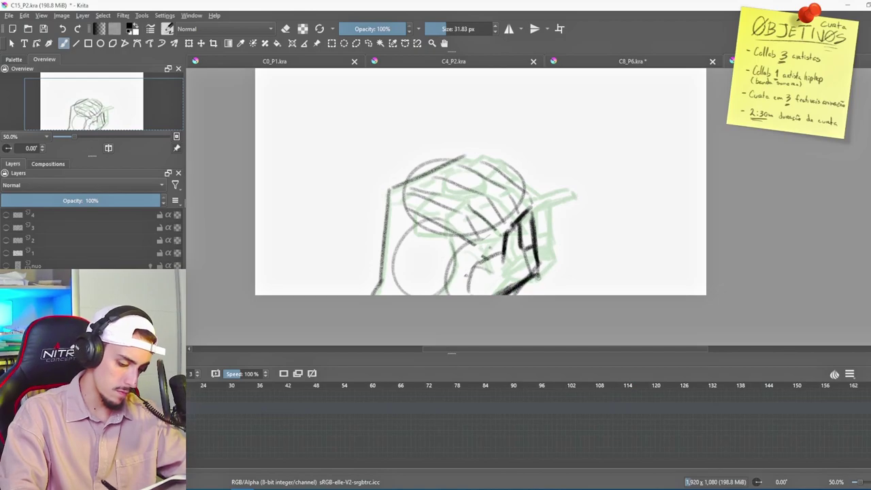
pyautogui.moveTo(538, 275); pyautogui.dragTo(535, 259)
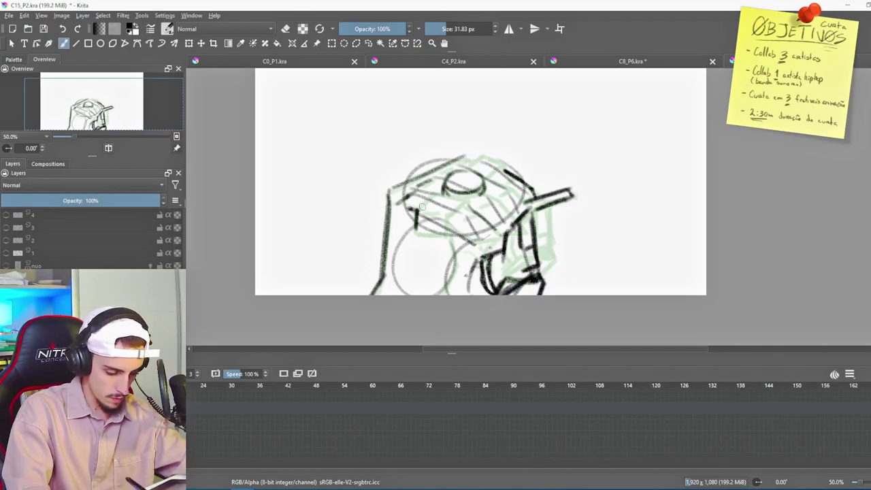
pyautogui.moveTo(422, 209)
pyautogui.mouseDown()
pyautogui.moveTo(463, 195)
pyautogui.moveTo(447, 227)
pyautogui.mouseUp()
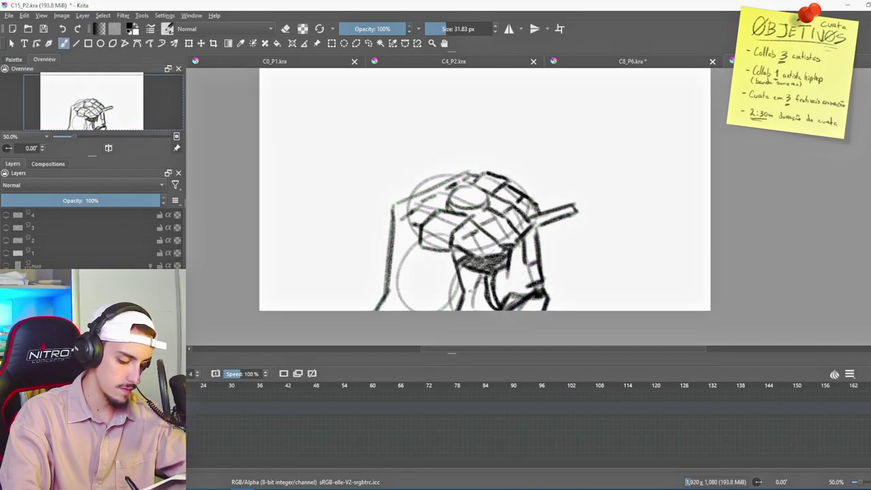
# Step: Step back and forth through the neighbouring frames to review the hand's motion
pyautogui.press('Right')
pyautogui.press('Right')
pyautogui.press('Right')
pyautogui.press('Right')
pyautogui.press('Left')
pyautogui.press('Left')
pyautogui.press('Left')
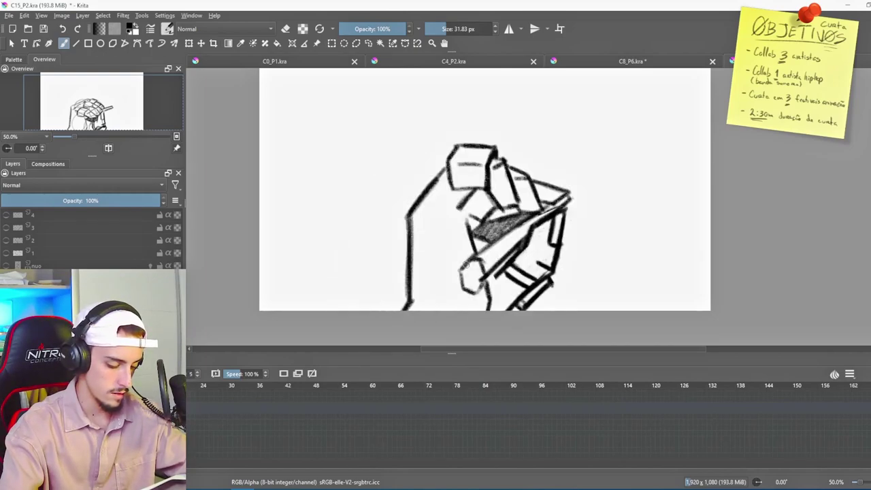
pyautogui.press('Right')
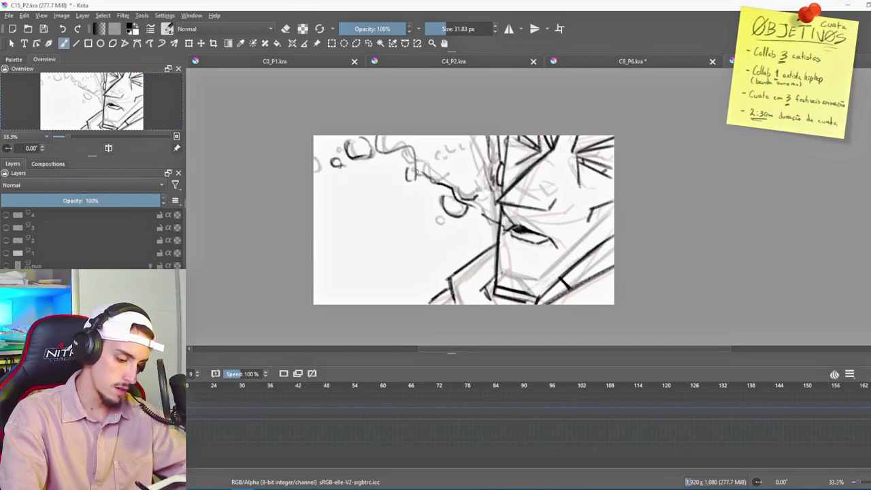
# Step: Ink the three-quarter face on frame 10 over the rough lines, adding the collar, ear, eyebrows and both eyes
pyautogui.press('Right')
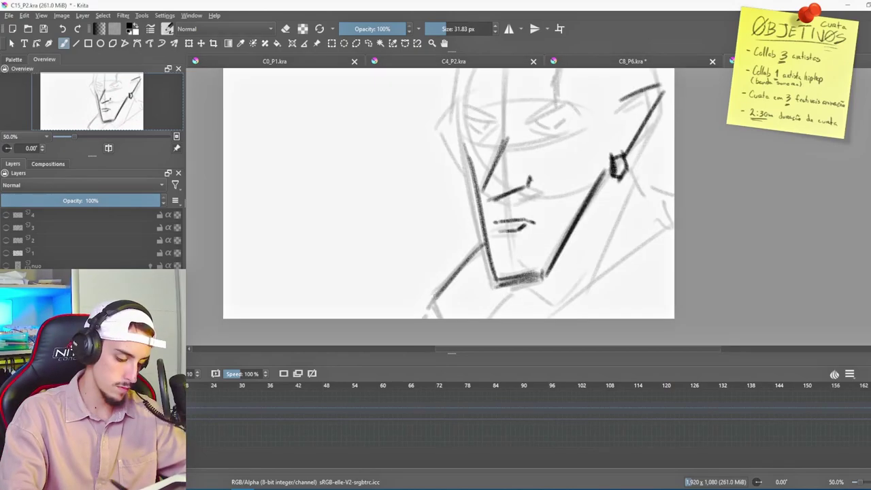
pyautogui.press('Right')
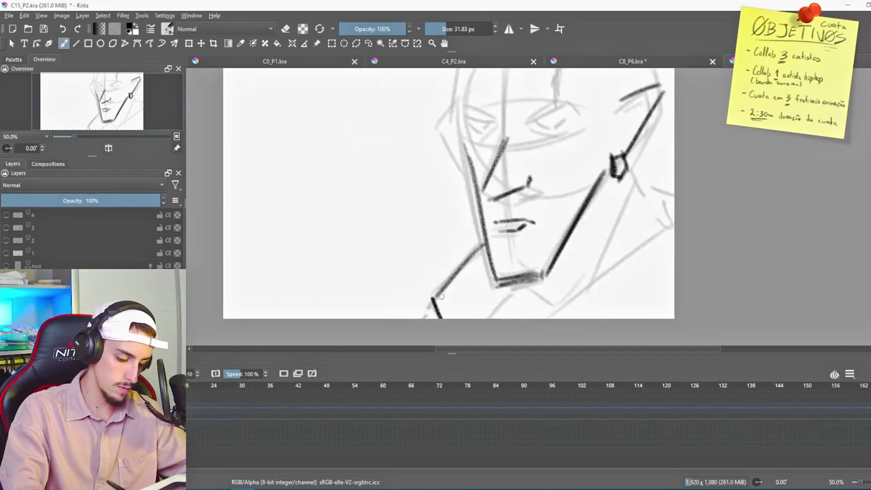
pyautogui.moveTo(533, 177); pyautogui.dragTo(406, 307)
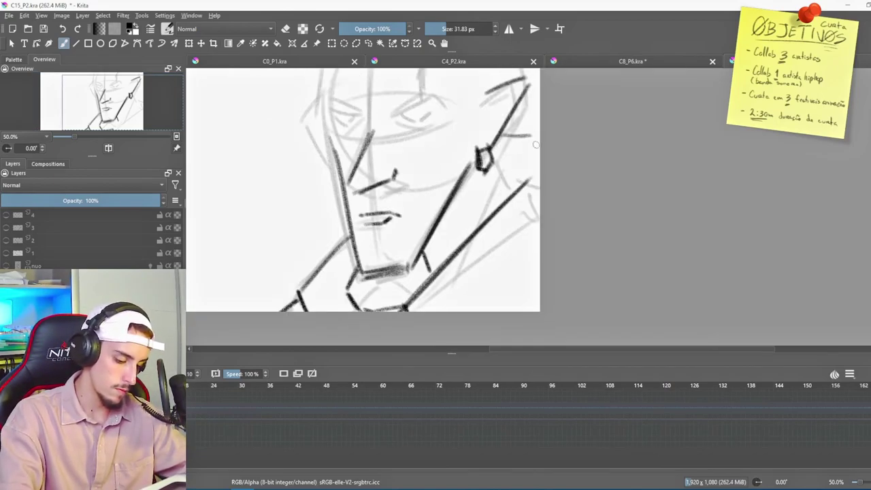
pyautogui.press('-')
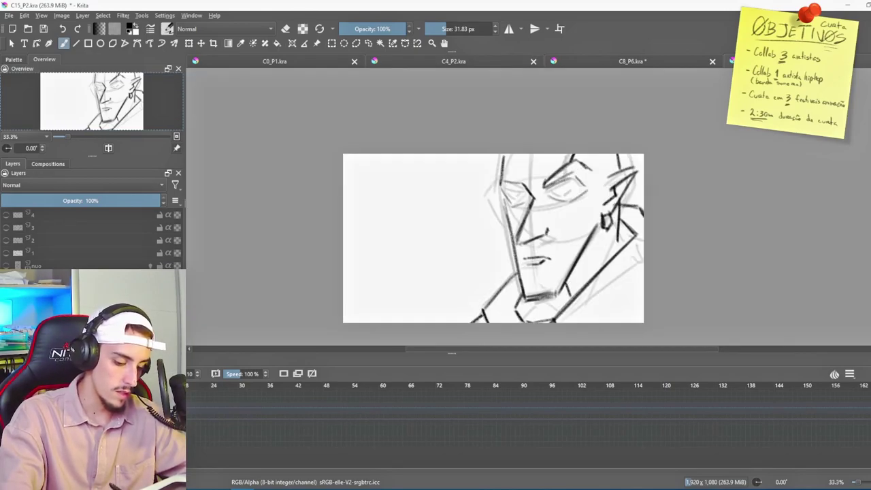
pyautogui.press('+')
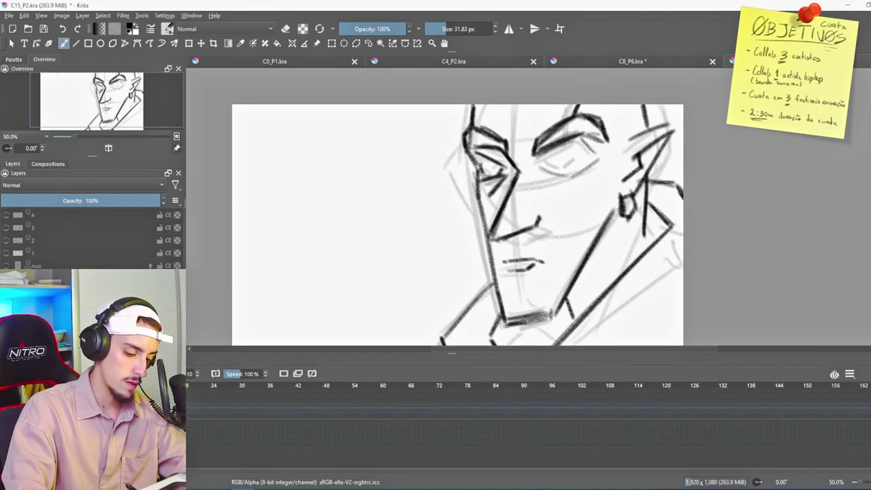
pyautogui.moveTo(478, 164); pyautogui.dragTo(507, 175)
pyautogui.moveTo(543, 170); pyautogui.dragTo(591, 155)
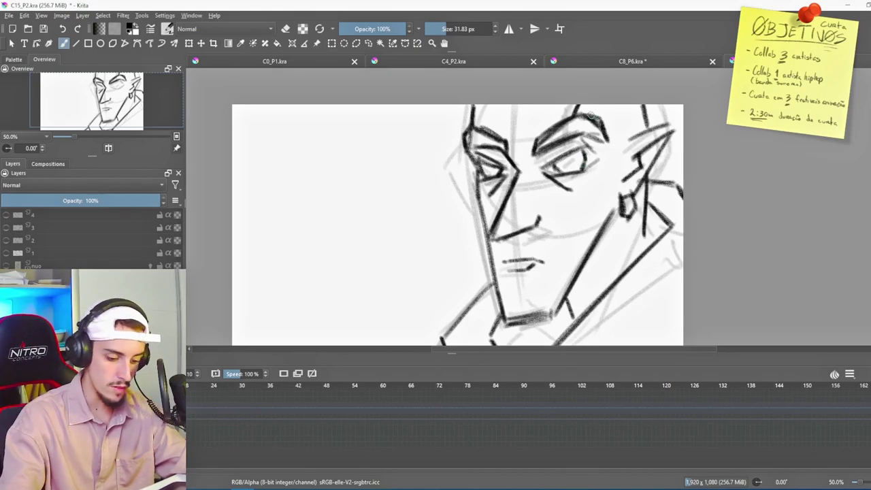
# Step: Flip back and forth through the face frames to check the flow of the head turn and smoke
pyautogui.scroll(-3, 561, 123)
pyautogui.scroll(3, 563, 127)
pyautogui.press('Left')
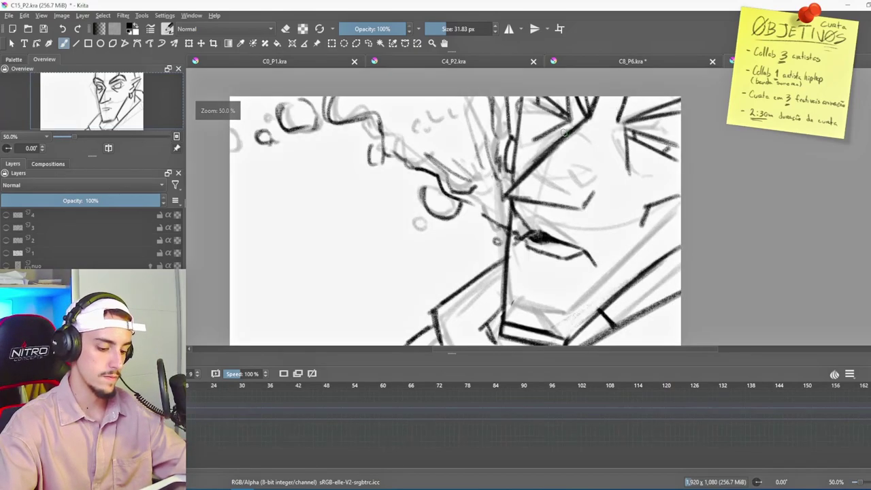
pyautogui.scroll(-2, 564, 132)
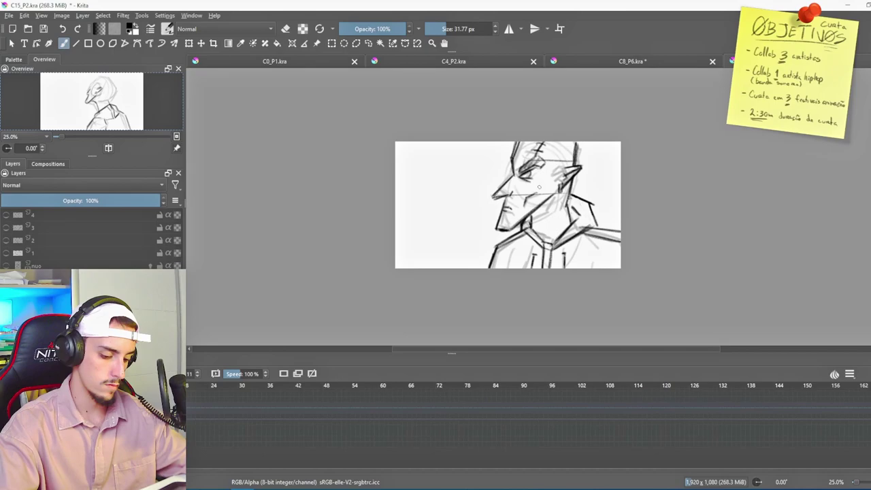
pyautogui.press('Right')
pyautogui.press('Left')
pyautogui.press('Left')
pyautogui.press('Left')
pyautogui.press('Right')
pyautogui.press('Right')
pyautogui.press('Right')
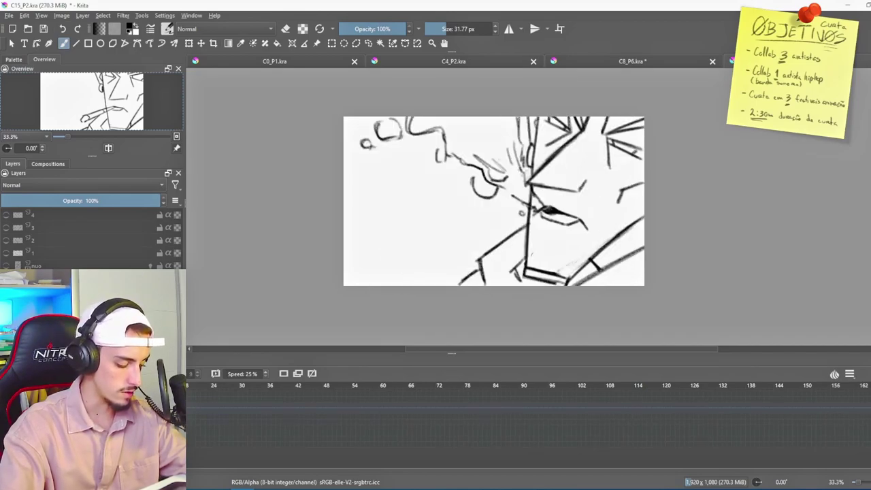
pyautogui.scroll(1, 481, 214)
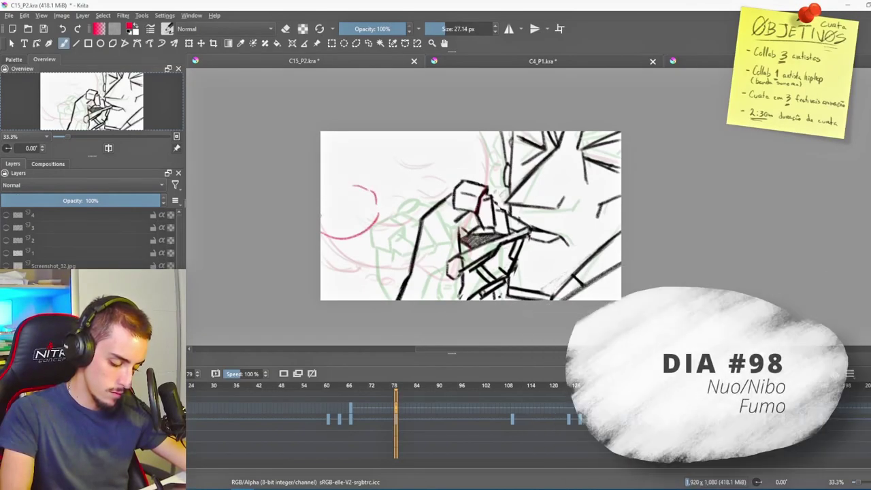
# Step: Sketch red smoke curls around the hand on frames 79 and 108
pyautogui.moveTo(368, 237)
pyautogui.mouseDown()
pyautogui.moveTo(399, 257)
pyautogui.moveTo(427, 259)
pyautogui.mouseUp()
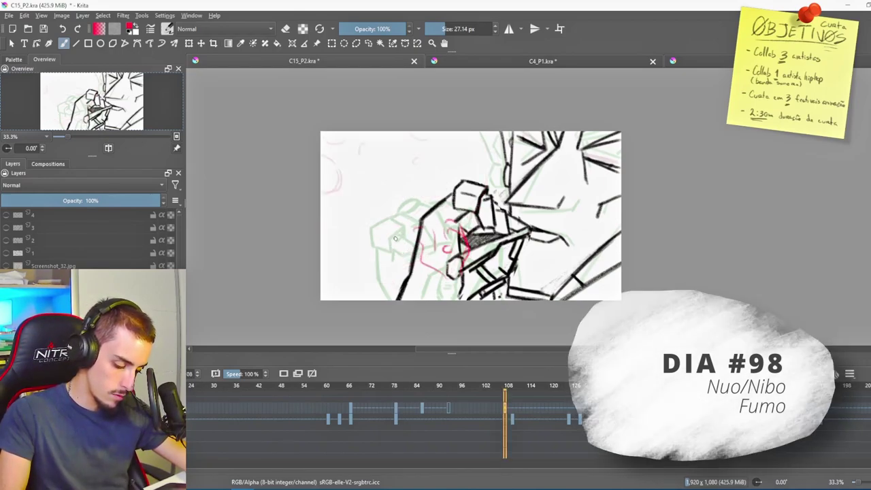
pyautogui.moveTo(395, 239); pyautogui.dragTo(432, 271)
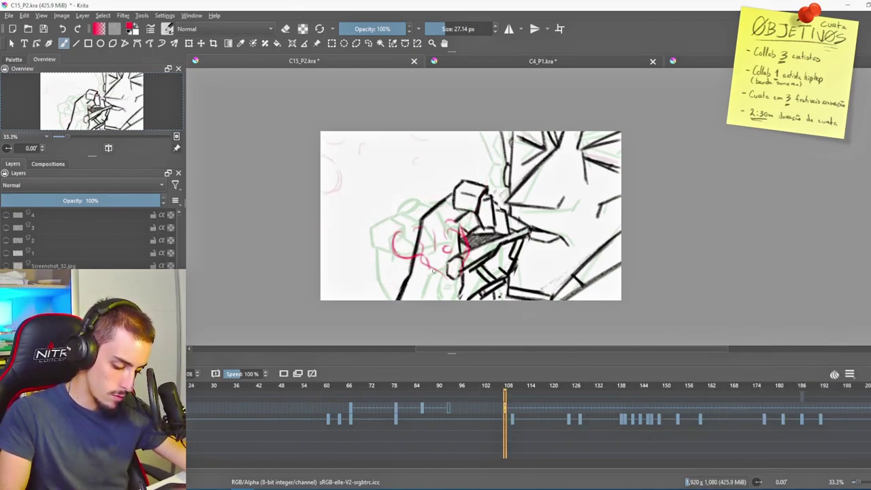
pyautogui.press('.')
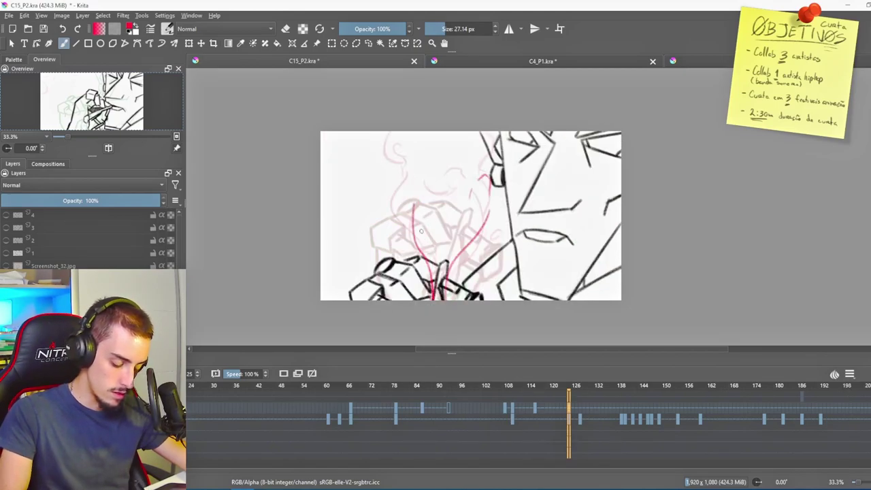
# Step: Sketch the red smoke rising in curls above the hand on frame 125 and compare it with the preceding frame
pyautogui.moveTo(430, 192); pyautogui.dragTo(415, 238)
pyautogui.moveTo(420, 148); pyautogui.dragTo(407, 184)
pyautogui.moveTo(434, 178); pyautogui.dragTo(436, 187)
pyautogui.moveTo(446, 132); pyautogui.dragTo(457, 168)
pyautogui.moveTo(468, 150); pyautogui.dragTo(469, 162)
pyautogui.press('Left')
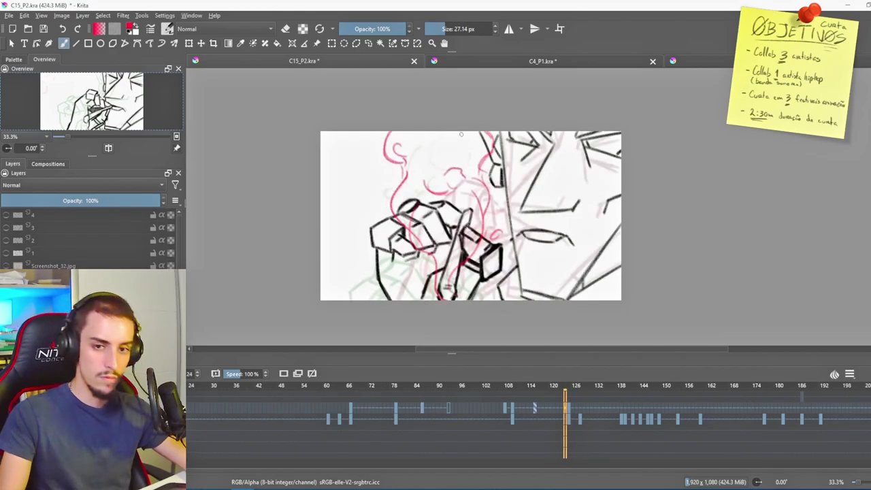
# Step: Draw the dissipating smoke on frame 128 in red, with billowing side curls, small puffs and a thin base above the hand
pyautogui.press('Right')
pyautogui.press('Right')
pyautogui.press('Right')
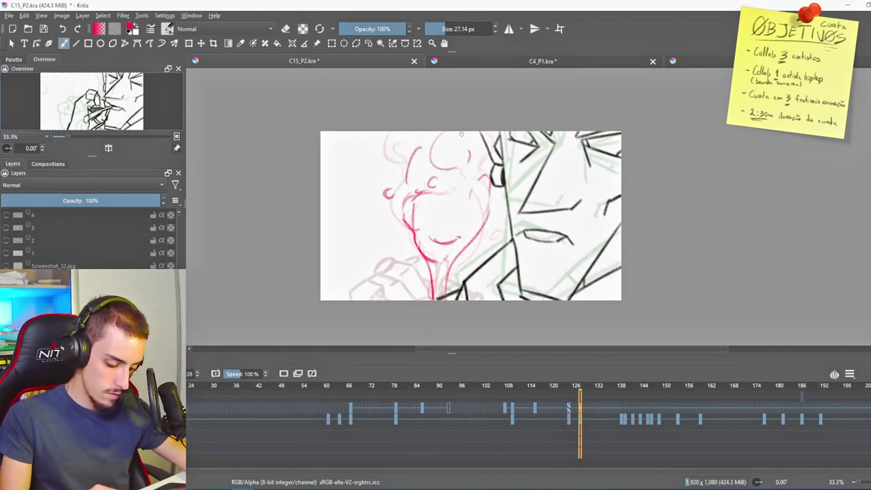
pyautogui.moveTo(392, 139); pyautogui.dragTo(411, 173)
pyautogui.moveTo(401, 196); pyautogui.dragTo(432, 249)
pyautogui.moveTo(437, 255); pyautogui.dragTo(455, 247)
pyautogui.moveTo(459, 225); pyautogui.dragTo(477, 219)
pyautogui.moveTo(483, 201); pyautogui.dragTo(477, 189)
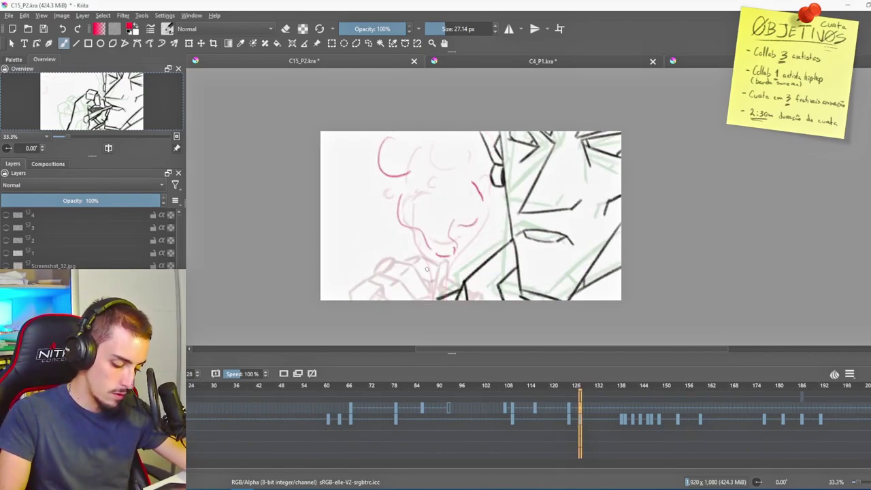
pyautogui.moveTo(428, 261); pyautogui.dragTo(436, 281)
pyautogui.moveTo(450, 222); pyautogui.dragTo(454, 240)
pyautogui.moveTo(483, 199); pyautogui.dragTo(468, 225)
pyautogui.moveTo(481, 228); pyautogui.dragTo(479, 237)
pyautogui.moveTo(381, 203); pyautogui.dragTo(386, 208)
pyautogui.moveTo(402, 181); pyautogui.dragTo(403, 198)
pyautogui.moveTo(400, 204); pyautogui.dragTo(425, 230)
pyautogui.moveTo(392, 137); pyautogui.dragTo(413, 171)
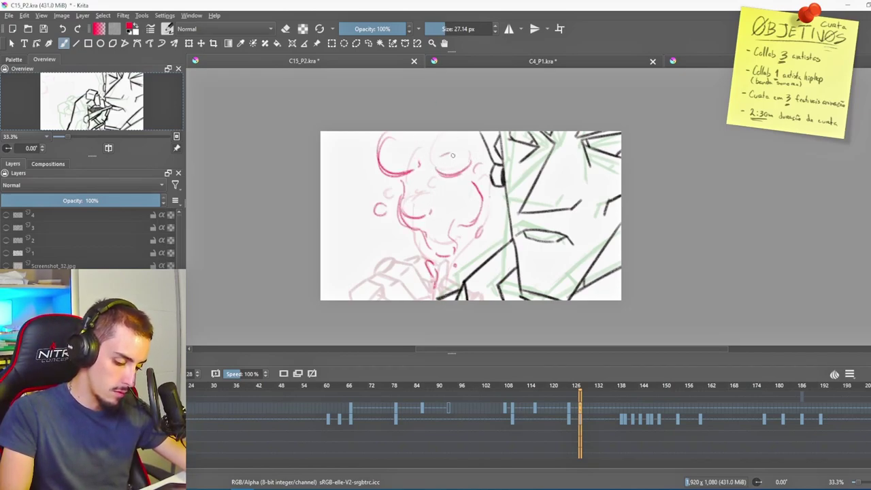
# Step: Step forward through the following frames to review the motion after the smoke drawing
pyautogui.press('Right')
pyautogui.press('Right')
pyautogui.press('Right')
pyautogui.press('Right')
pyautogui.press('Right')
pyautogui.press('Right')
pyautogui.press('Right')
pyautogui.press('Right')
pyautogui.press('Right')
pyautogui.press('Right')
pyautogui.press('Right')
pyautogui.press('Right')
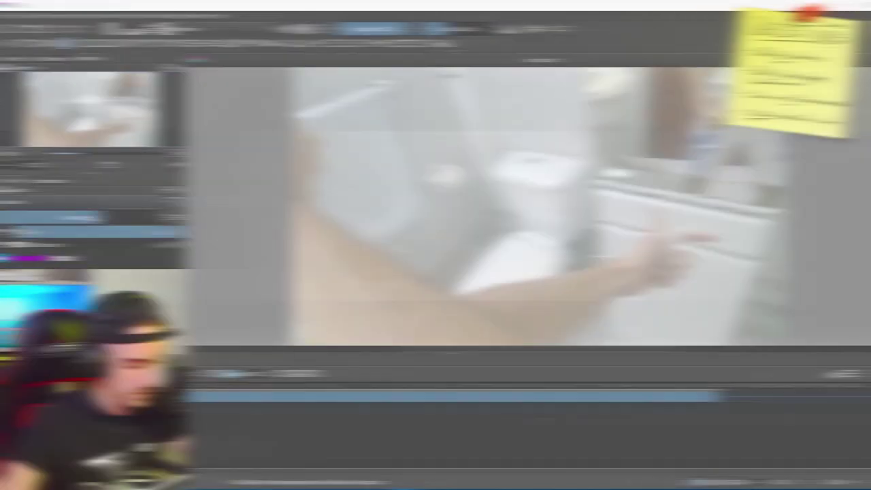
# Step: In the Garrote file, lower the opacity of the ref layer to 46%
pyautogui.moveTo(100, 218); pyautogui.dragTo(86, 219)
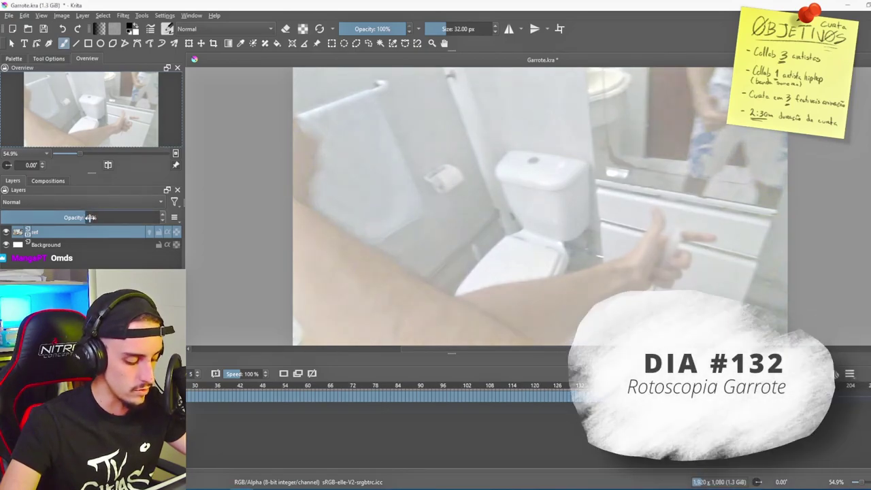
pyautogui.scroll(1, 463, 190)
pyautogui.click(74, 219)
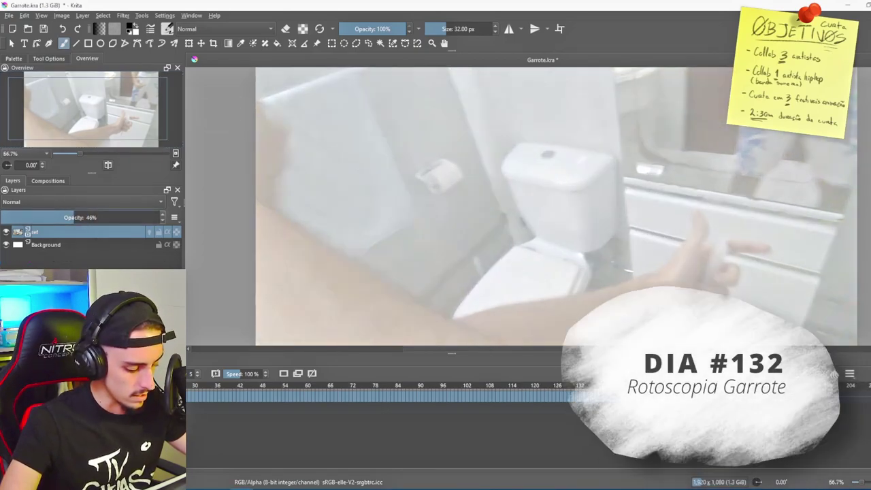
# Step: Step through the faded reference footage to examine how the arm and strap move
pyautogui.press('Left')
pyautogui.press('Left')
pyautogui.press('Left')
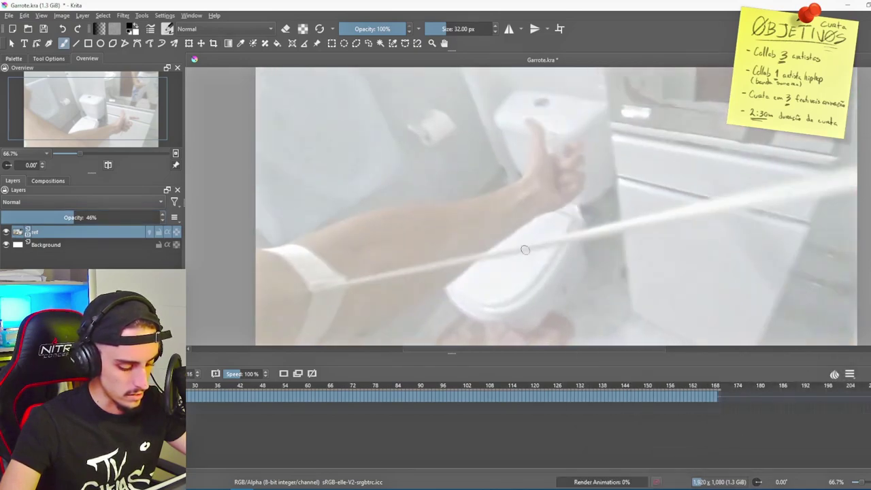
pyautogui.press('-')
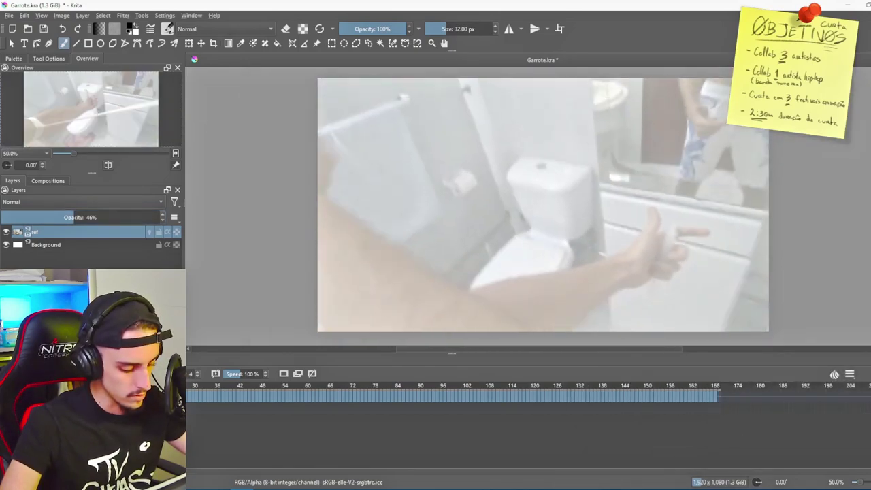
pyautogui.press('Left')
pyautogui.press('Left')
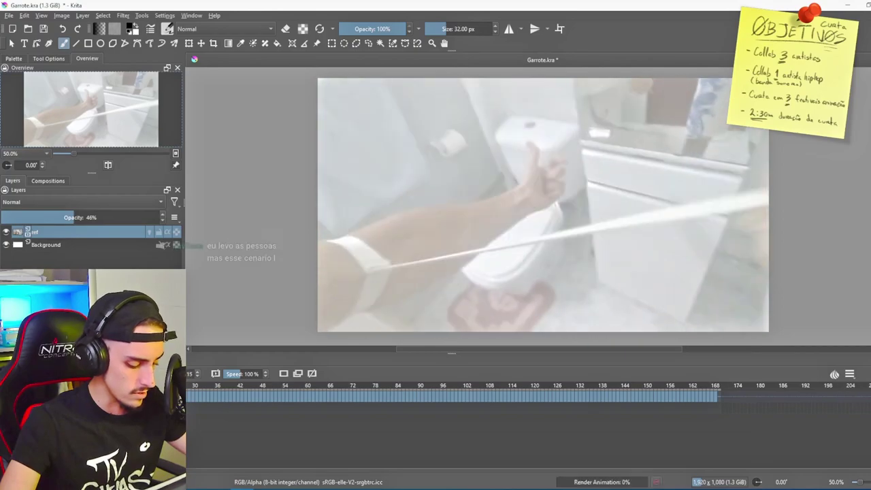
pyautogui.moveTo(370, 245); pyautogui.dragTo(380, 243)
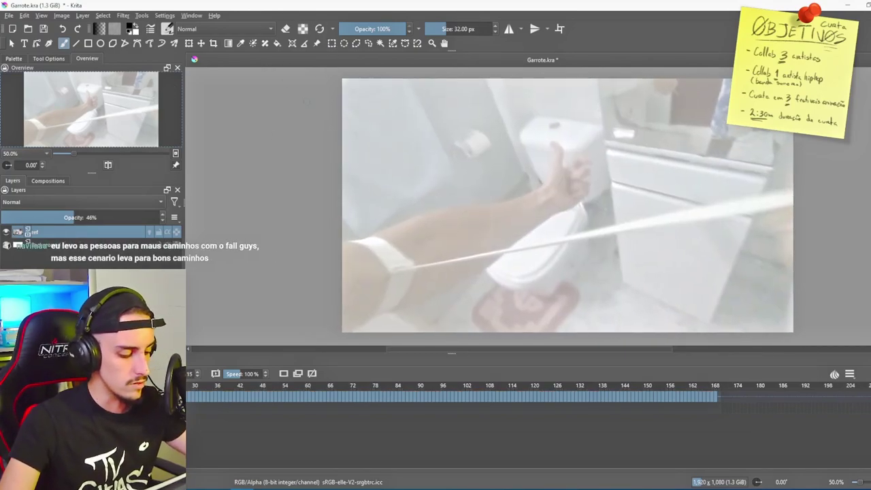
# Step: Choose a brush preset at 10.20 px and try a stroke on the canvas, undoing it
pyautogui.click(172, 30)
pyautogui.click(254, 185)
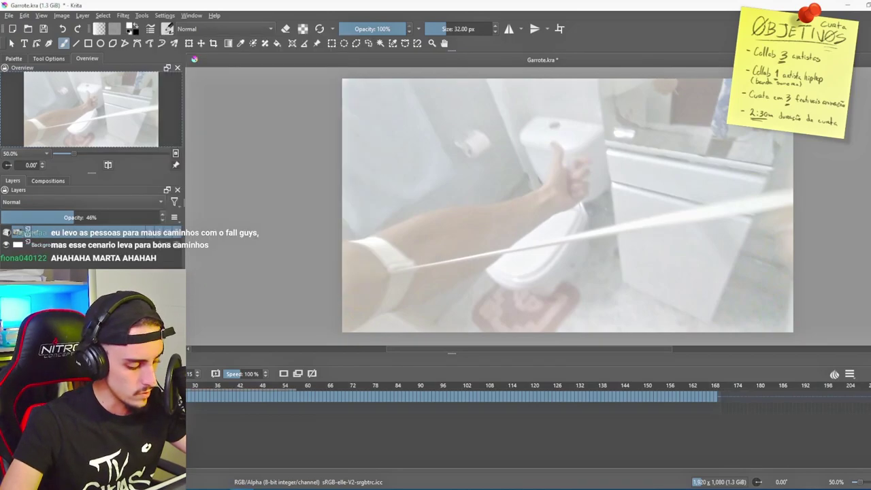
pyautogui.click(439, 29)
pyautogui.moveTo(379, 209)
pyautogui.mouseDown()
pyautogui.moveTo(456, 201)
pyautogui.moveTo(374, 227)
pyautogui.mouseUp()
pyautogui.hotkey('ctrl', 'z')
pyautogui.hotkey('ctrl', 'z')
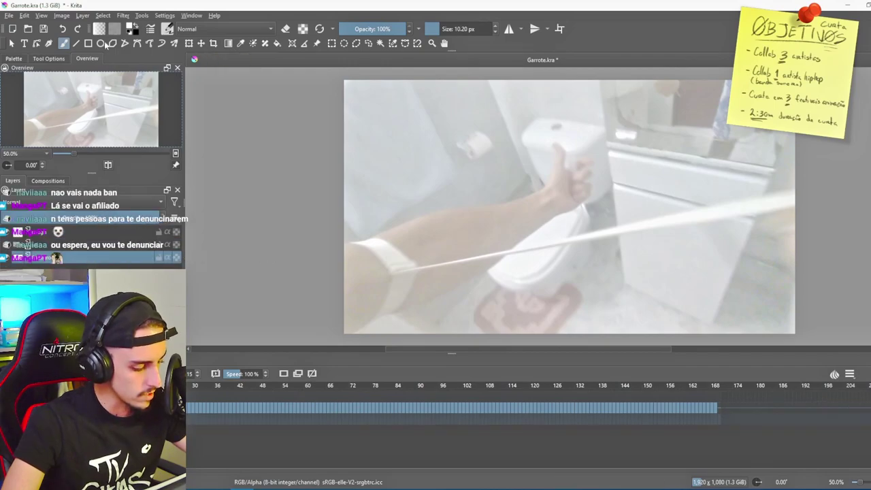
# Step: Fill the Background layer with red and check the reference footage over it at several frames
pyautogui.click(129, 26)
pyautogui.moveTo(409, 197); pyautogui.dragTo(450, 237)
pyautogui.click(514, 358)
pyautogui.press('f')
pyautogui.click(485, 151)
pyautogui.moveTo(585, 199); pyautogui.dragTo(562, 198)
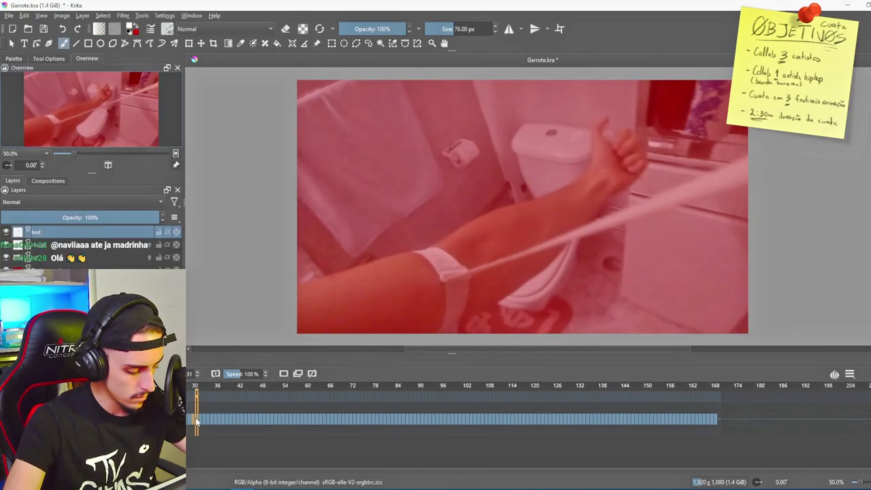
pyautogui.click(217, 422)
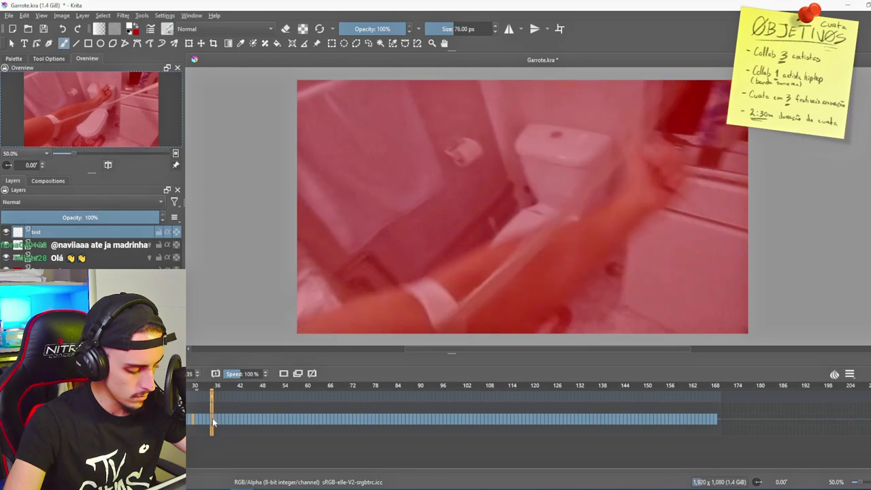
pyautogui.click(235, 423)
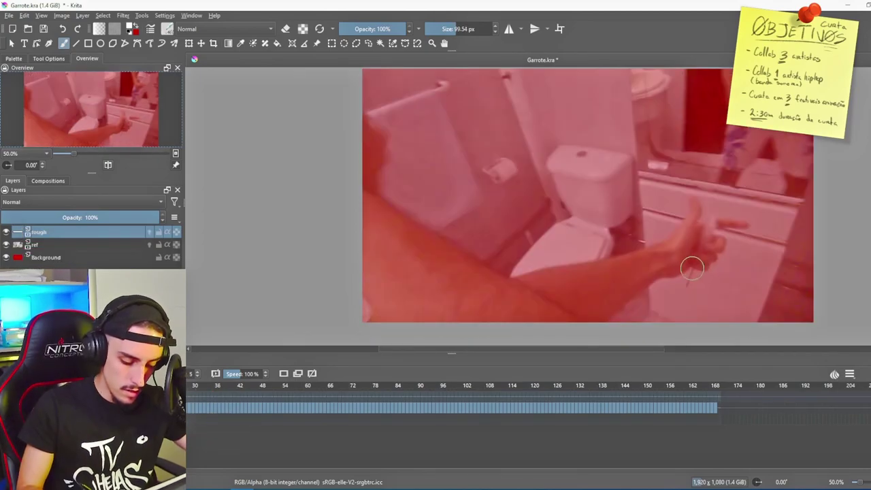
# Step: Trace the hand and the taut strap in white on the rough layer over the reference frames
pyautogui.moveTo(689, 270)
pyautogui.mouseDown()
pyautogui.moveTo(706, 267)
pyautogui.moveTo(683, 293)
pyautogui.mouseUp()
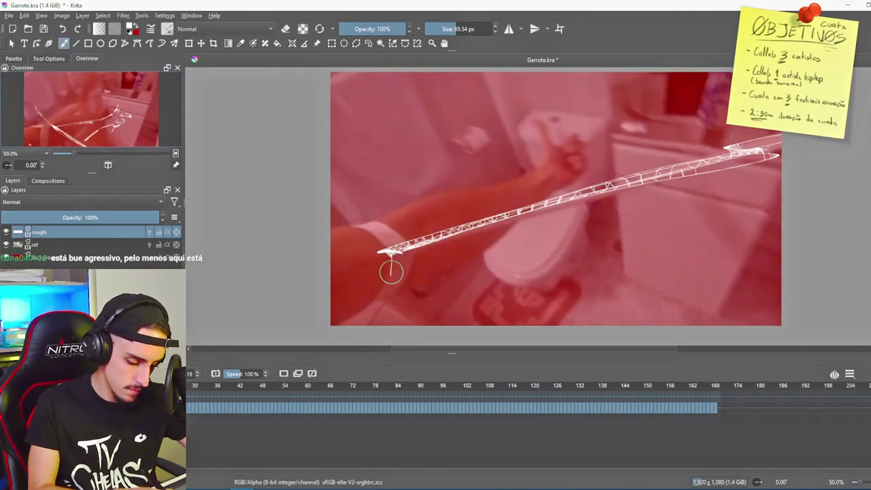
pyautogui.moveTo(389, 266)
pyautogui.mouseDown()
pyautogui.moveTo(379, 292)
pyautogui.moveTo(390, 263)
pyautogui.moveTo(387, 277)
pyautogui.mouseUp()
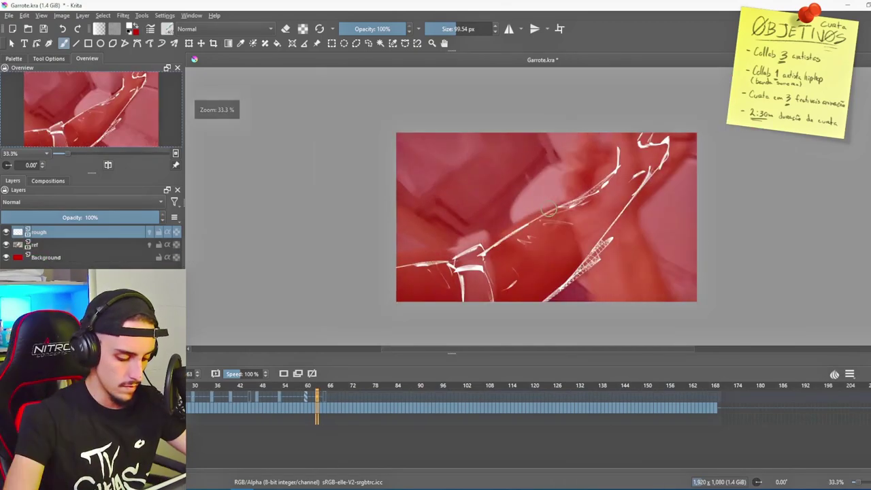
# Step: Compare the neighbouring frames and trace the second hand and forearm in white on frame 63 of the rough layer
pyautogui.press('Left')
pyautogui.press('Left')
pyautogui.press('Left')
pyautogui.press('Right')
pyautogui.press('Right')
pyautogui.press('Right')
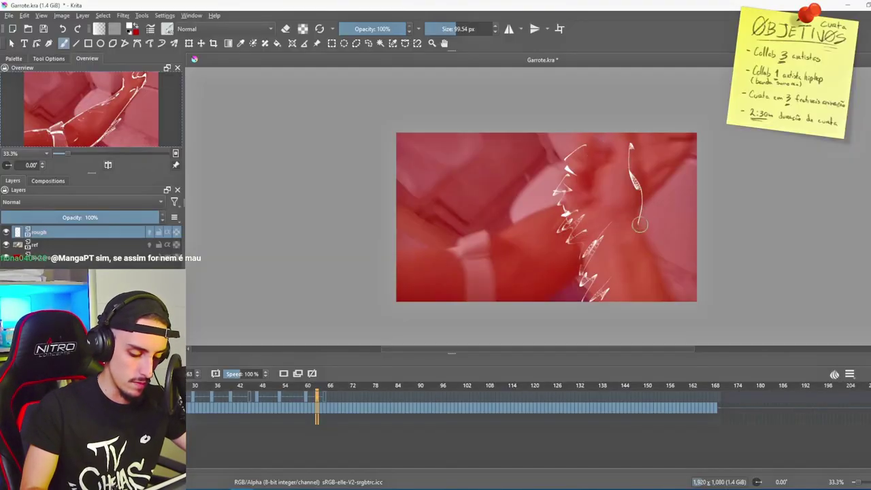
pyautogui.moveTo(638, 225); pyautogui.dragTo(672, 292)
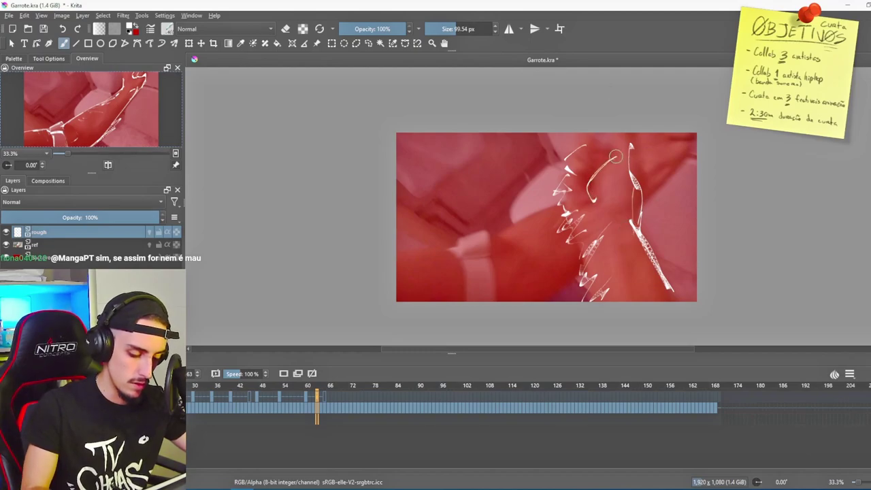
# Step: Flip repeatedly between frames 62 and 63 to check the transition between the rough arm drawings
pyautogui.press('Left')
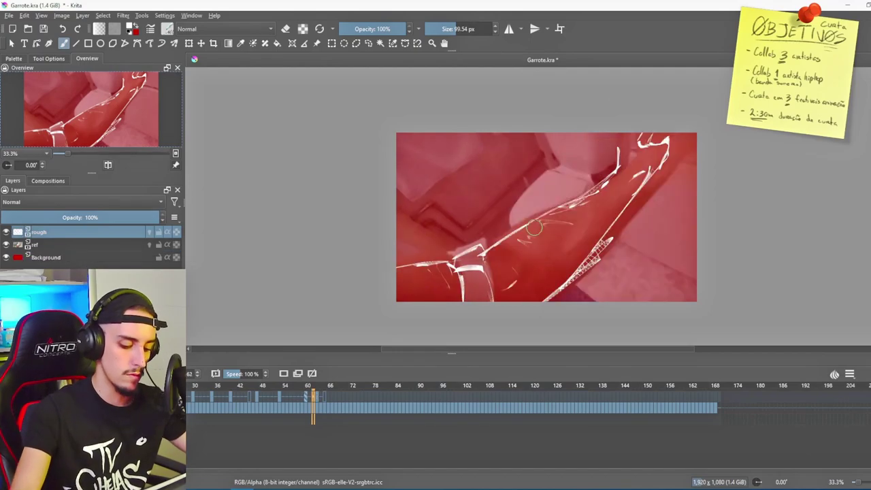
pyautogui.press('Right')
pyautogui.press('Left')
pyautogui.press('Right')
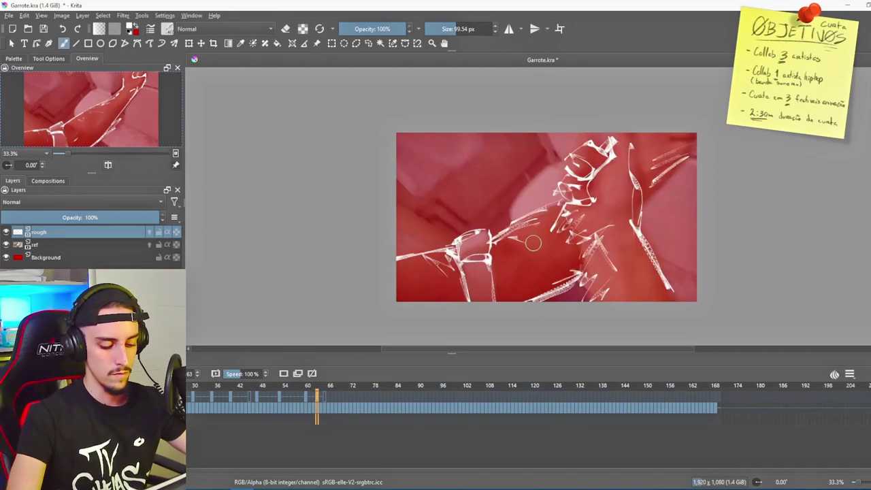
pyautogui.press('Left')
pyautogui.press('Right')
pyautogui.press('Left')
pyautogui.press('Right')
pyautogui.press('Left')
pyautogui.press('Right')
pyautogui.press('Left')
pyautogui.press('Right')
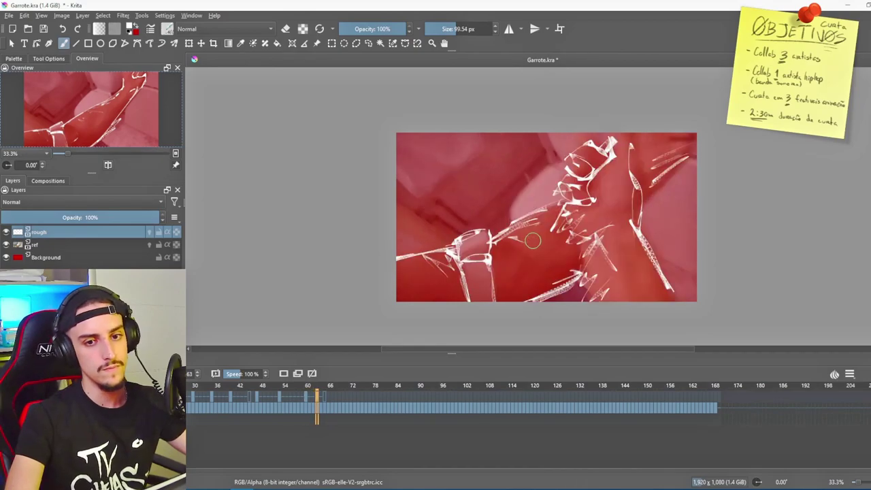
pyautogui.press('Left')
pyautogui.press('Right')
pyautogui.press('Left')
pyautogui.press('Right')
pyautogui.press('Left')
pyautogui.press('Right')
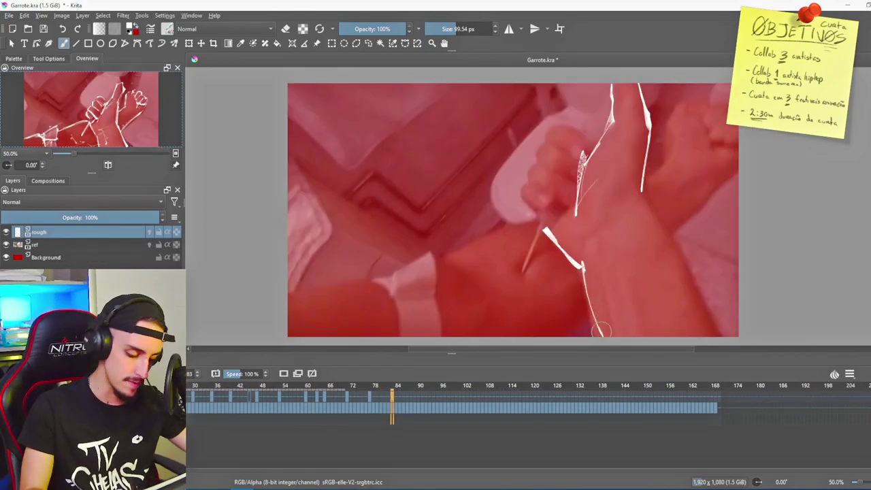
# Step: Trace the outer edge of the near forearm in white on frame 83 of the rough layer
pyautogui.moveTo(642, 181); pyautogui.dragTo(718, 337)
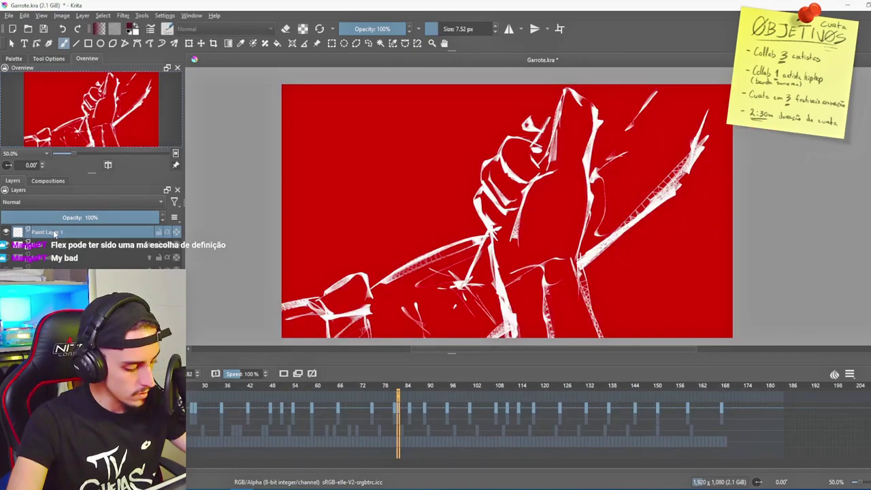
# Step: Rename Paint Layer 1 as "veneno"
pyautogui.doubleClick(53, 231)
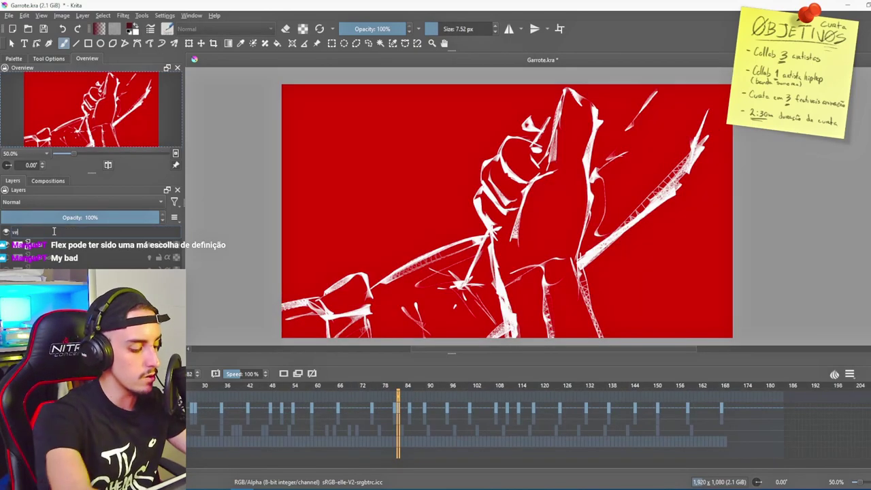
pyautogui.press('Return')
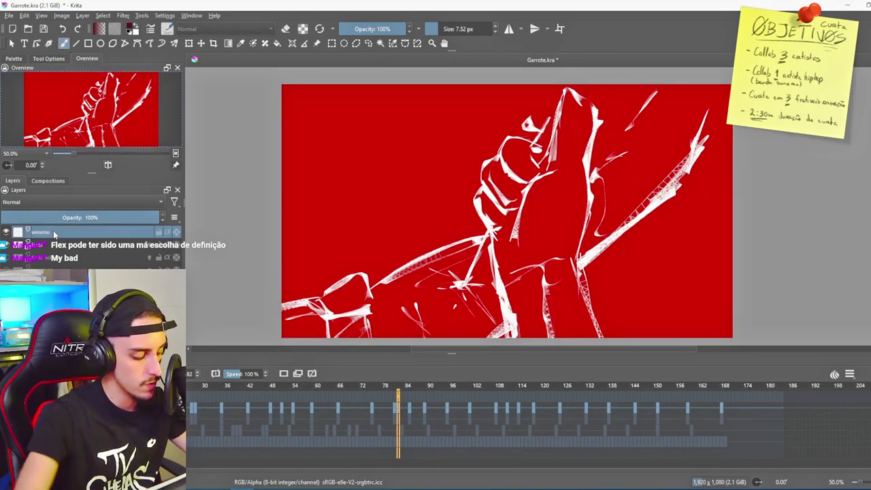
# Step: Choose a different brush preset and paint dark veins around the needle puncture on the veneno layer
pyautogui.click(166, 30)
pyautogui.scroll(-6, 286, 128)
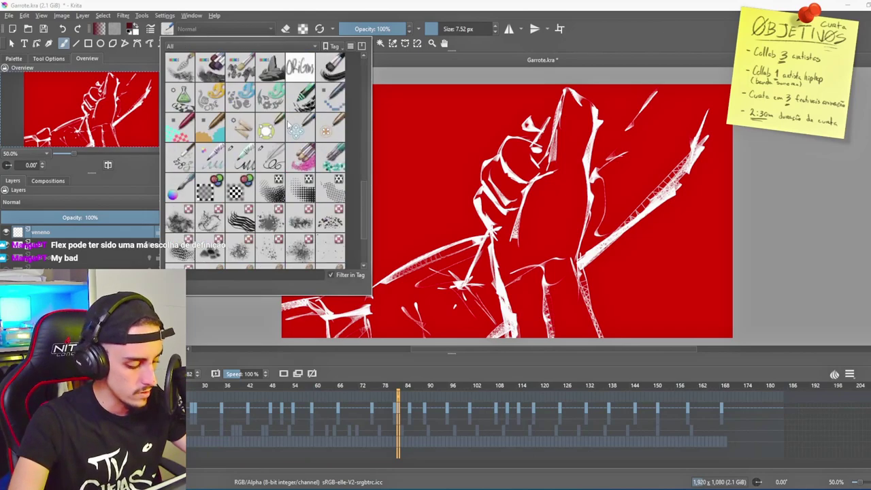
pyautogui.scroll(1, 279, 150)
pyautogui.click(241, 169)
pyautogui.moveTo(459, 259); pyautogui.dragTo(441, 253)
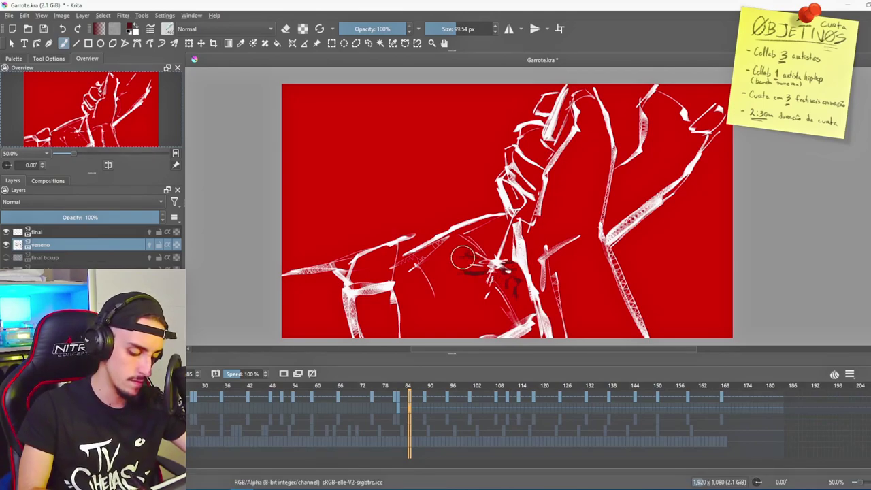
# Step: Draw the dark veins spreading further along the arm on frame 89, comparing them with the earlier frames
pyautogui.press('Left')
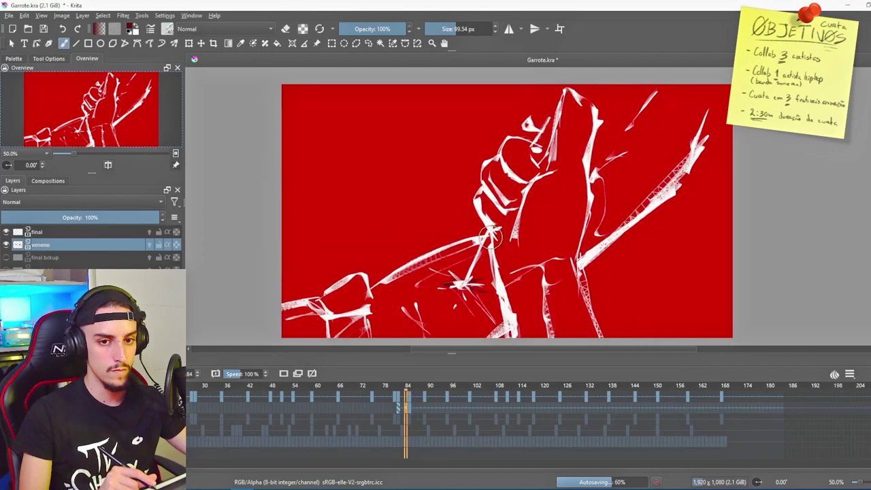
pyautogui.press('Right')
pyautogui.press('Right')
pyautogui.press('Right')
pyautogui.press('Right')
pyautogui.press('Right')
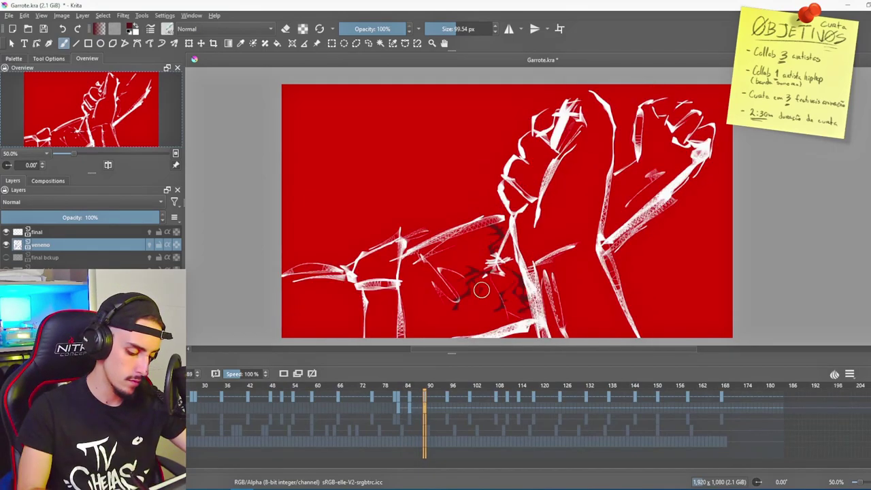
pyautogui.press('Left')
pyautogui.press('Right')
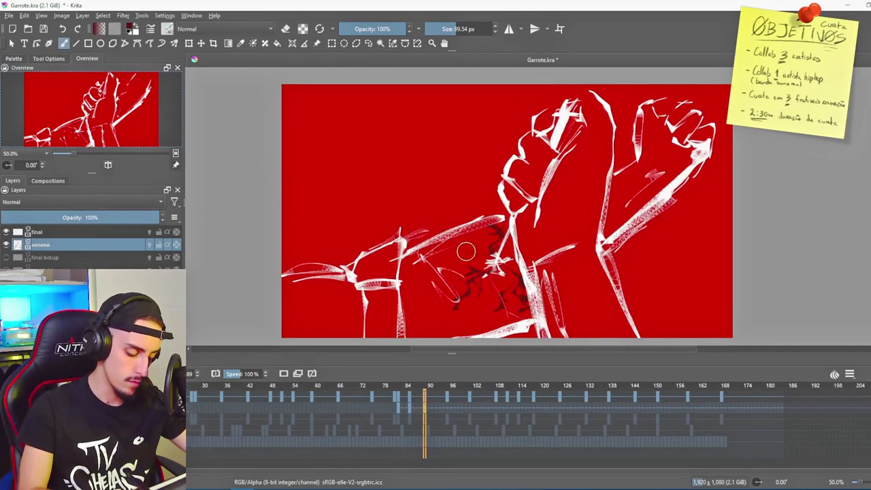
# Step: Fill the near arm around the needle puncture with dark poison on frame 159 of the veneno layer
pyautogui.press('space')
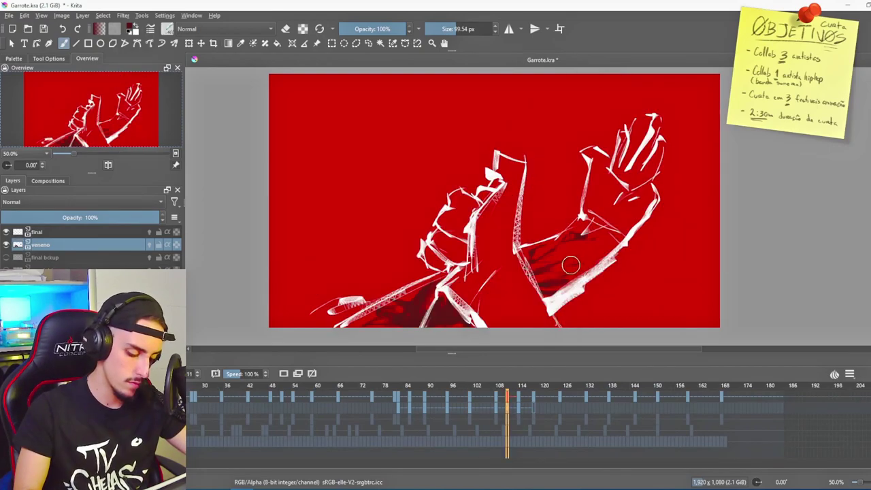
pyautogui.press('Left')
pyautogui.press('Right')
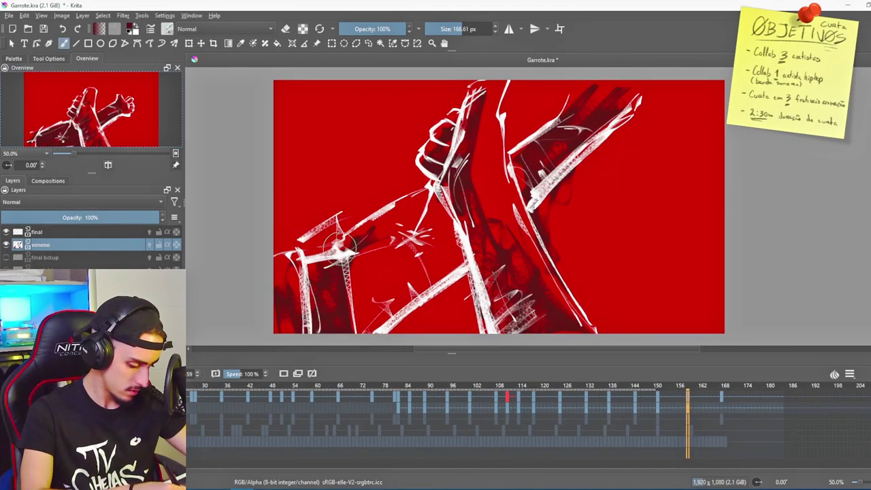
pyautogui.moveTo(386, 290)
pyautogui.mouseDown()
pyautogui.moveTo(413, 288)
pyautogui.moveTo(378, 305)
pyautogui.moveTo(450, 252)
pyautogui.mouseUp()
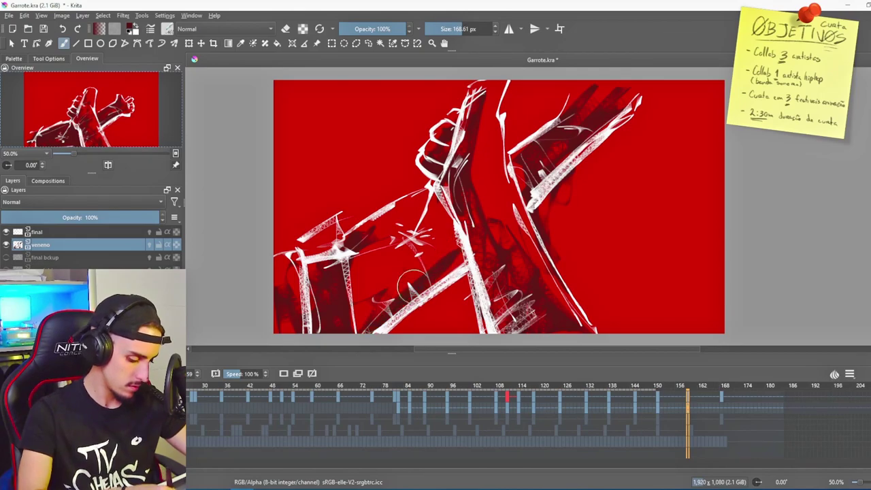
pyautogui.moveTo(398, 299); pyautogui.dragTo(299, 259)
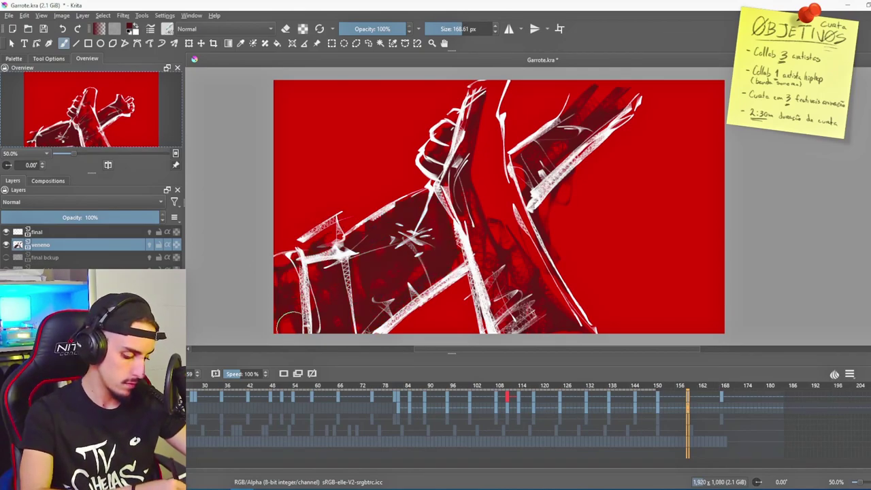
# Step: Cover frame 168 in dark poison strokes on the veneno layer and over the white lines on the veneno frent layer, continuing to frame 171
pyautogui.press('Left')
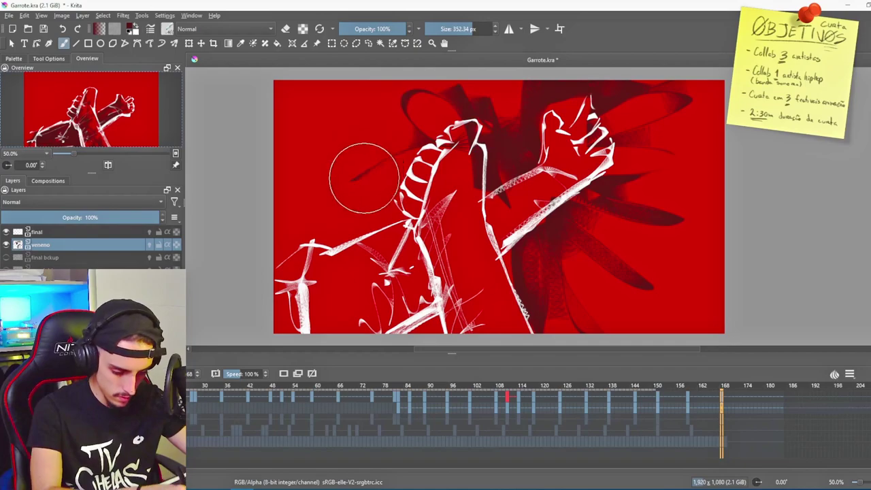
pyautogui.moveTo(410, 199)
pyautogui.mouseDown()
pyautogui.moveTo(355, 236)
pyautogui.moveTo(283, 241)
pyautogui.mouseUp()
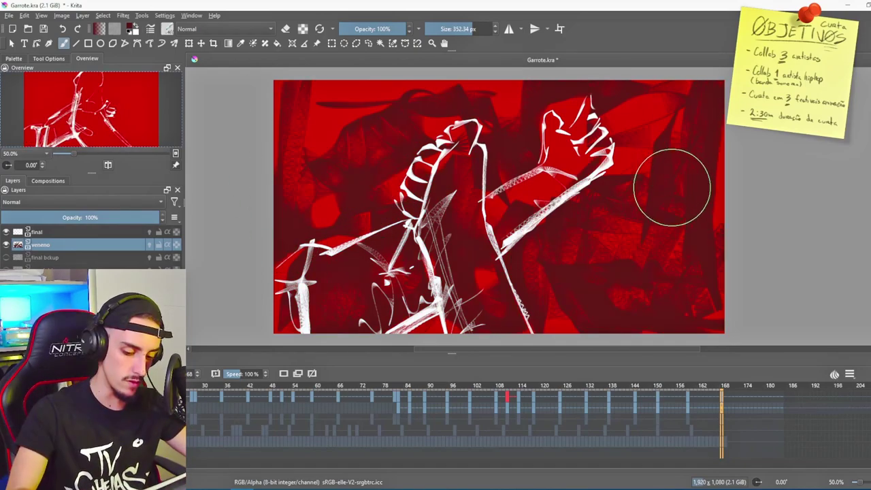
pyautogui.moveTo(672, 187)
pyautogui.mouseDown()
pyautogui.moveTo(648, 173)
pyautogui.moveTo(626, 93)
pyautogui.moveTo(602, 127)
pyautogui.moveTo(597, 278)
pyautogui.mouseUp()
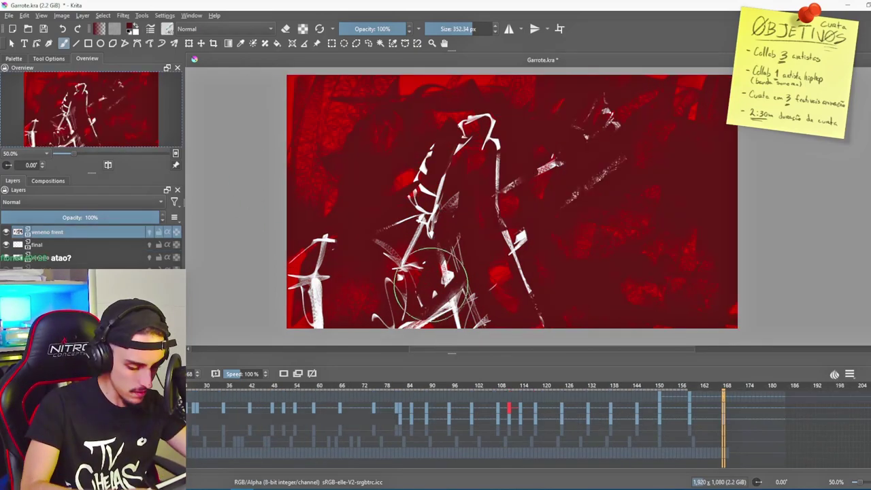
pyautogui.moveTo(449, 279)
pyautogui.mouseDown()
pyautogui.moveTo(469, 286)
pyautogui.moveTo(422, 306)
pyautogui.moveTo(442, 87)
pyautogui.moveTo(391, 78)
pyautogui.moveTo(286, 144)
pyautogui.mouseUp()
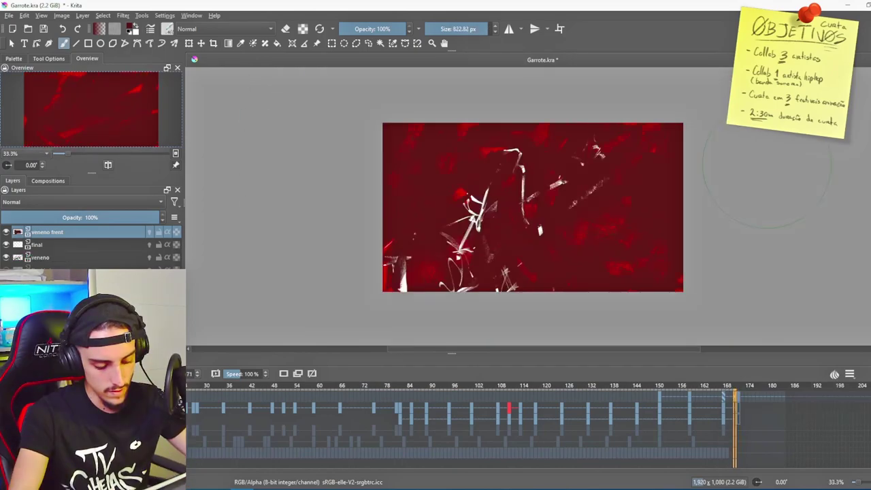
pyautogui.press('Right')
pyautogui.press('Right')
pyautogui.press('Right')
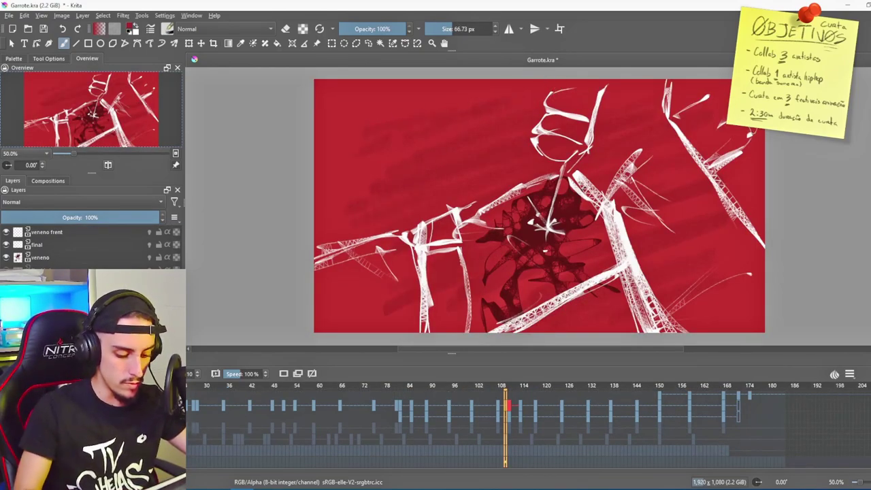
# Step: Step back through the vein drawings from frame 110 to frame 103 and play the animation to examine how the poison spreads
pyautogui.press('Left')
pyautogui.press('Left')
pyautogui.press('Left')
pyautogui.press('Left')
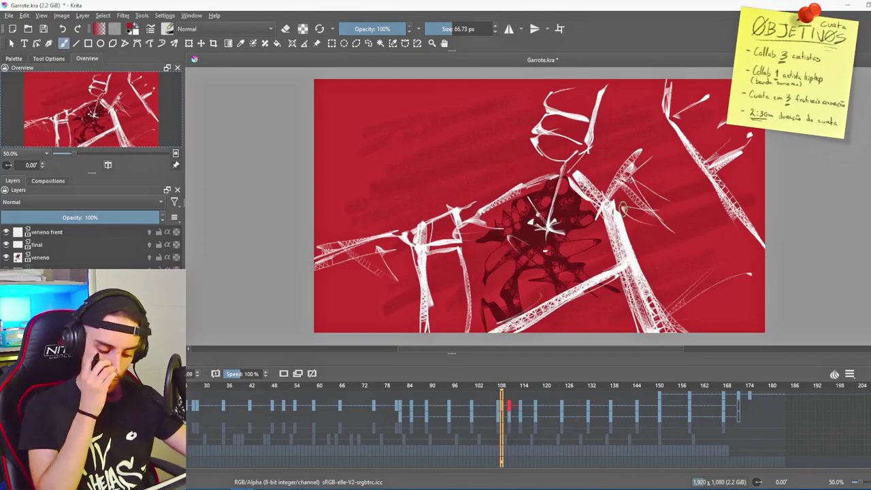
pyautogui.press('Left')
pyautogui.press('Left')
pyautogui.press('Left')
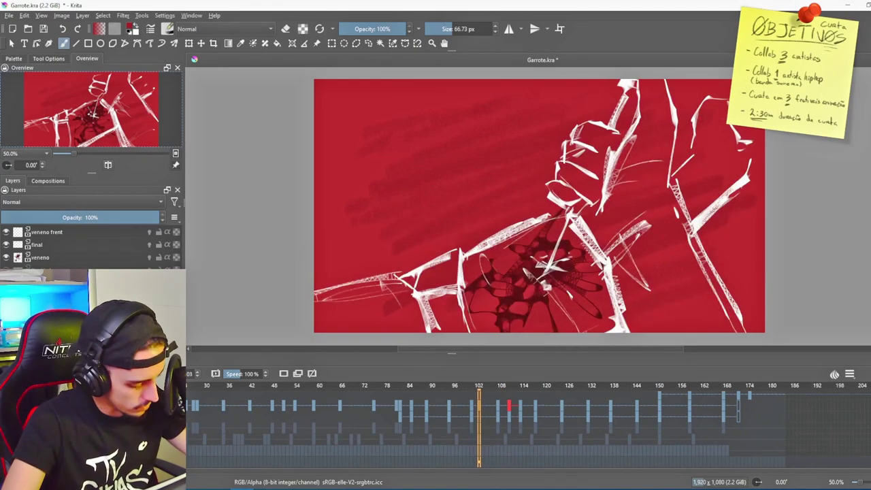
pyautogui.press('space')
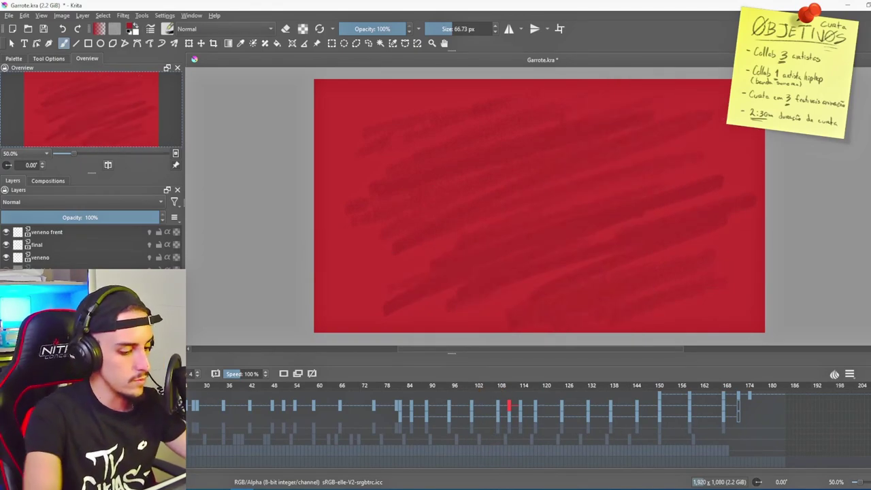
# Step: Paint broad dark red texture strokes across the background and insert multiple hold frames between its drawings
pyautogui.moveTo(588, 190)
pyautogui.mouseDown()
pyautogui.moveTo(413, 216)
pyautogui.moveTo(732, 131)
pyautogui.moveTo(483, 142)
pyautogui.moveTo(430, 180)
pyautogui.moveTo(528, 166)
pyautogui.mouseUp()
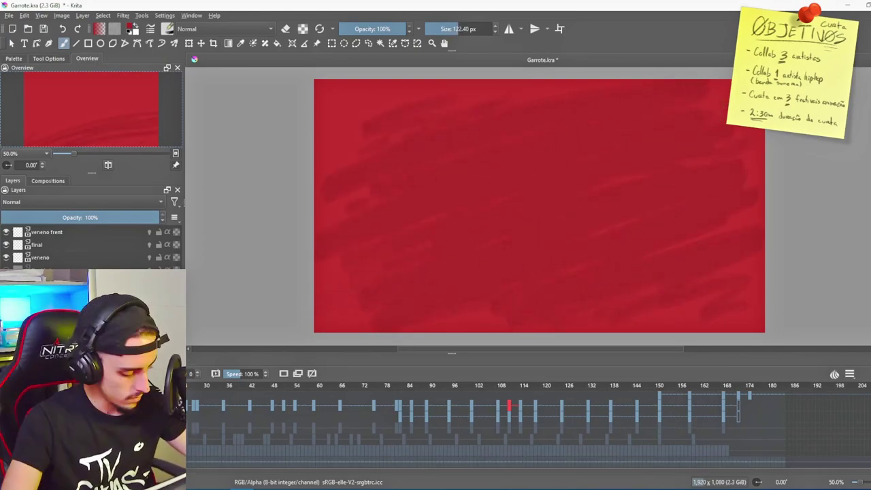
pyautogui.rightClick(112, 461)
pyautogui.moveTo(205, 407)
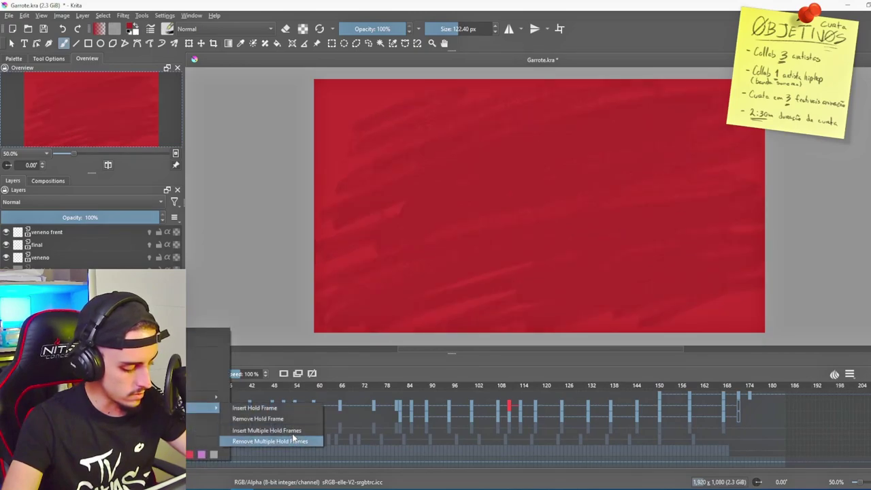
pyautogui.click(289, 431)
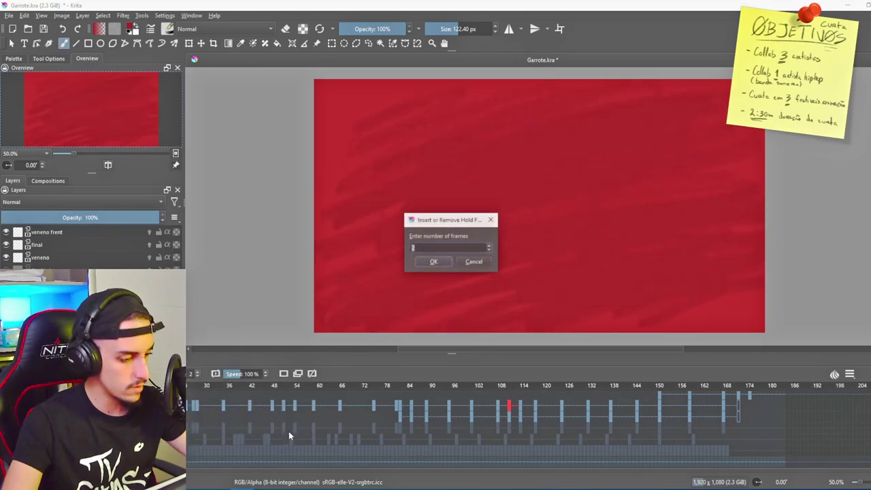
pyautogui.click(434, 263)
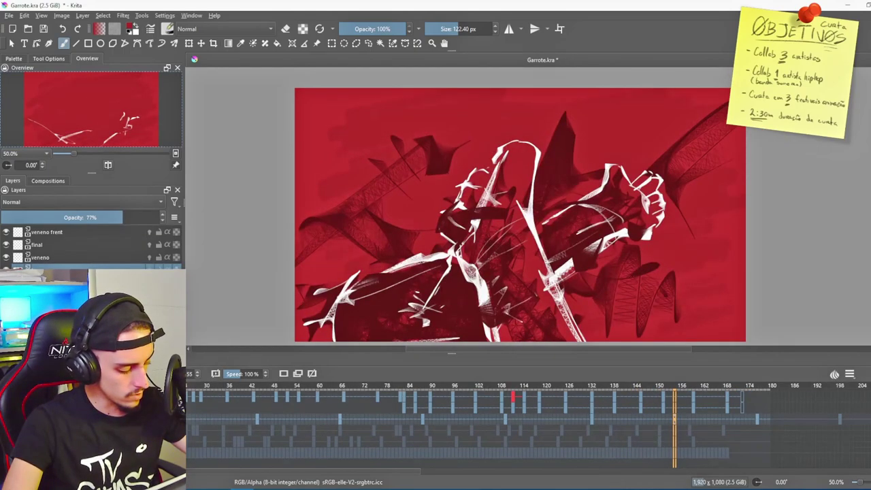
# Step: Play the animation and step through its frames to check the arms and poison against the textured red background
pyautogui.press('space')
pyautogui.press('Left')
pyautogui.press('Left')
pyautogui.press('Left')
pyautogui.press('Right')
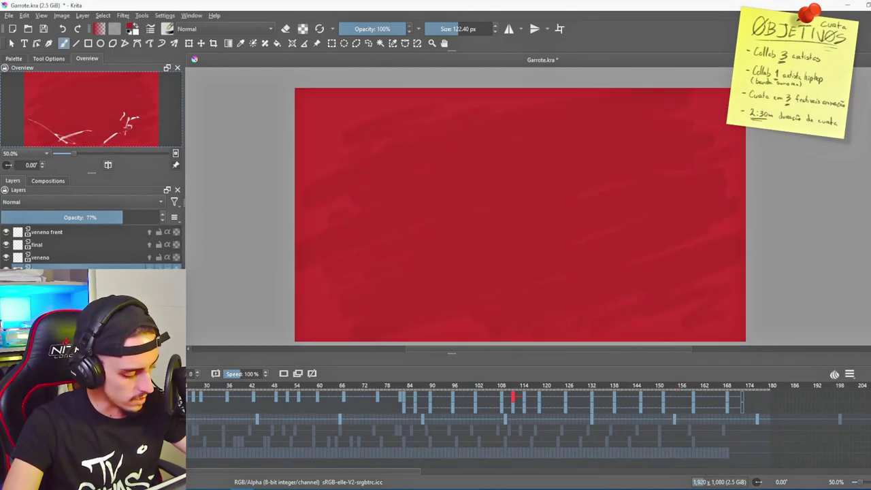
# Step: Add a new layer below veneno and set the brush size to 81.51 px for drawing along the animation
pyautogui.press('Insert')
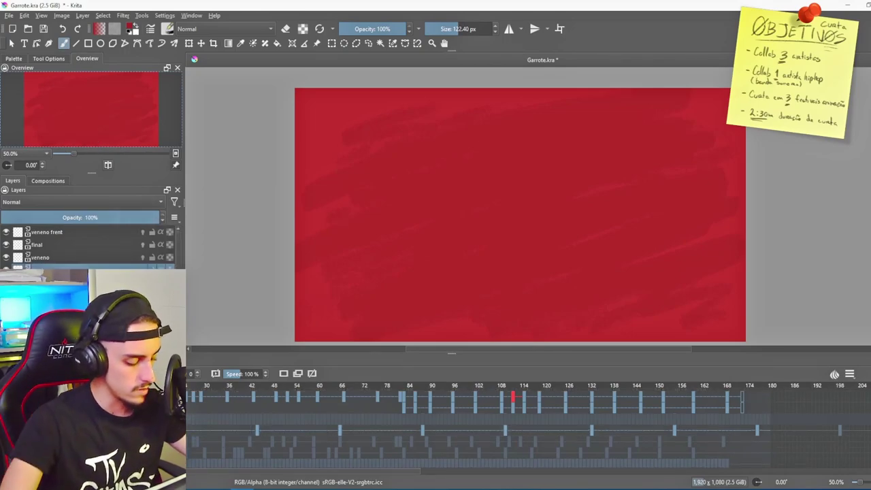
pyautogui.click(455, 29)
pyautogui.press('space')
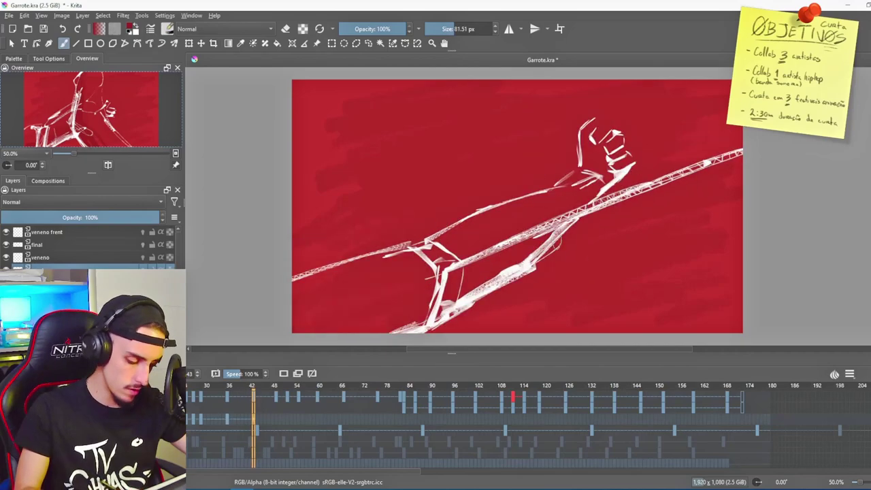